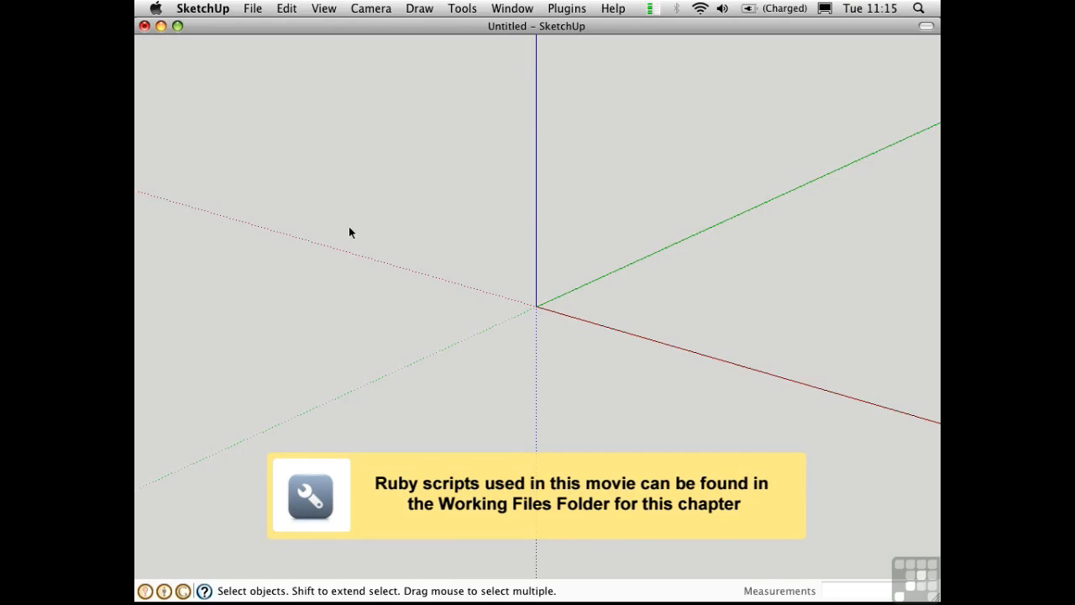
Tick House Builder in the Preferences Extensions list and close Preferences
click(203, 9)
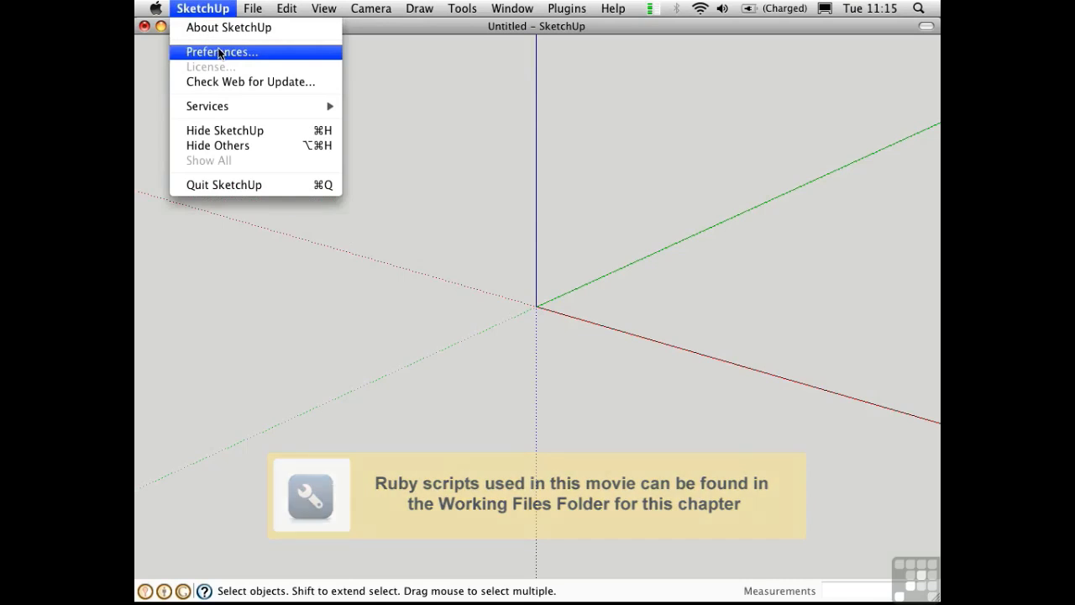
click(222, 48)
click(257, 223)
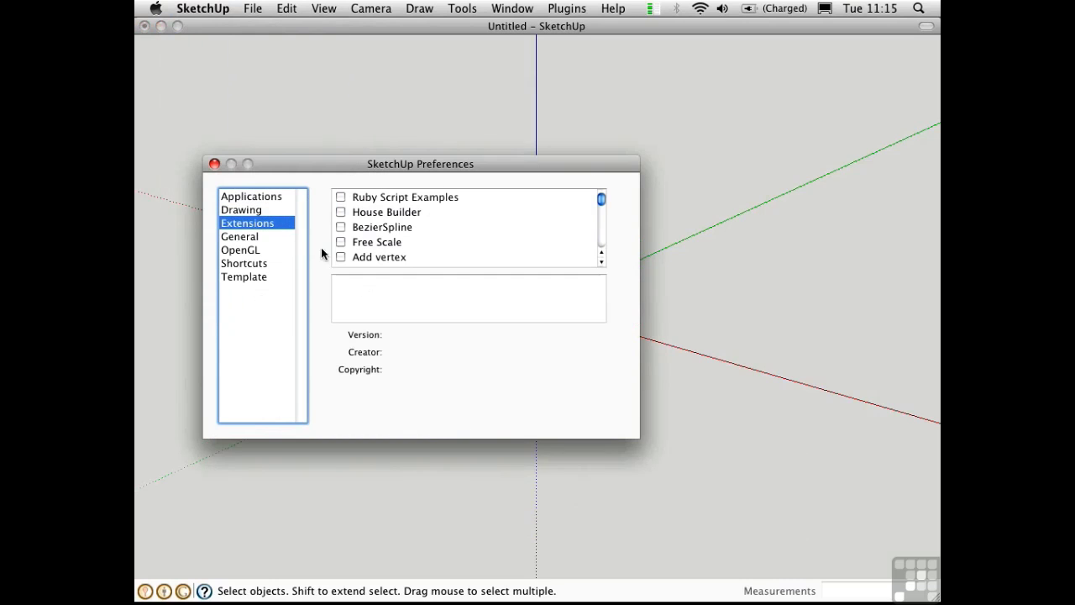
click(356, 212)
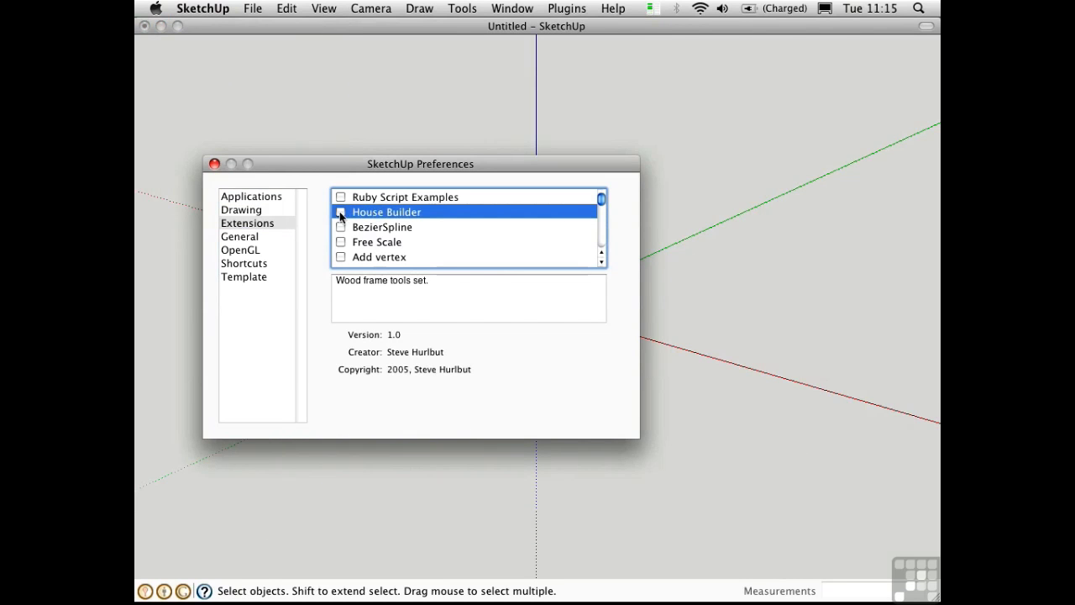
click(341, 211)
click(214, 163)
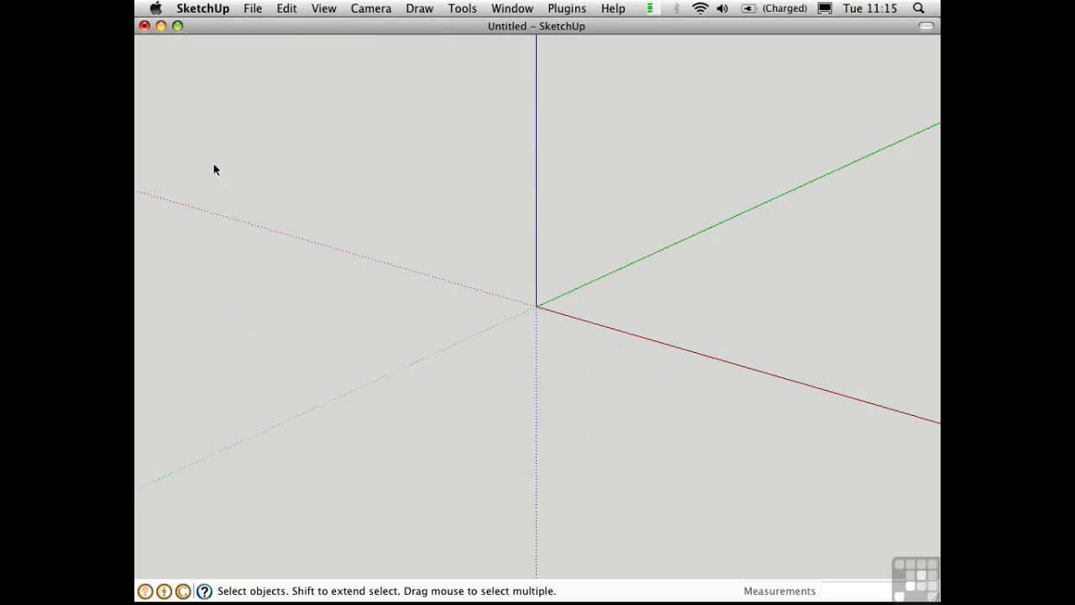
Show the House Builder tool palette from View > Tool Palettes
click(323, 10)
mouse_move(406, 29)
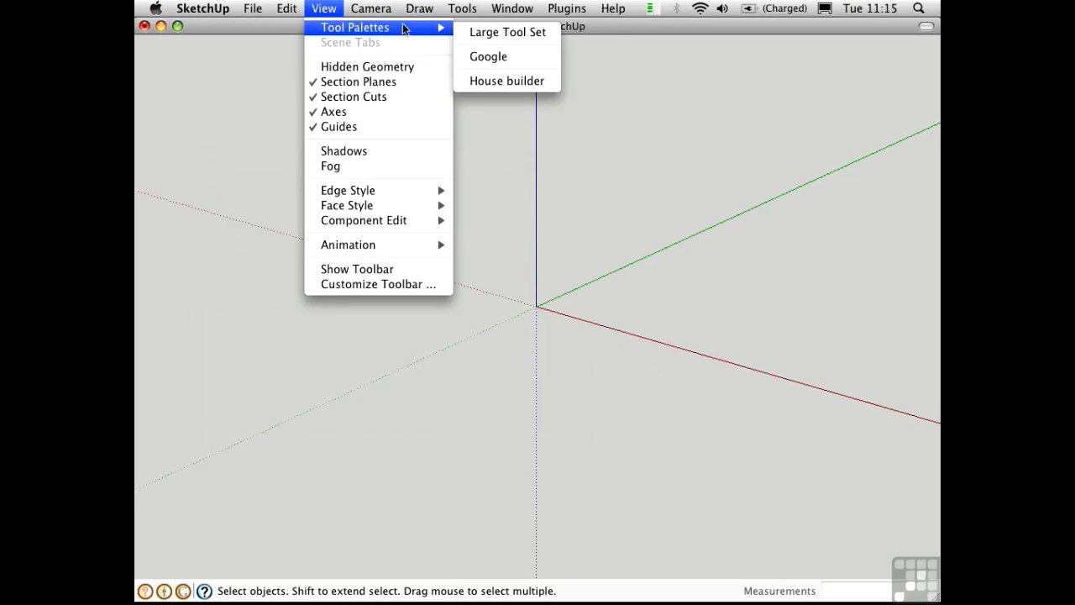
click(494, 81)
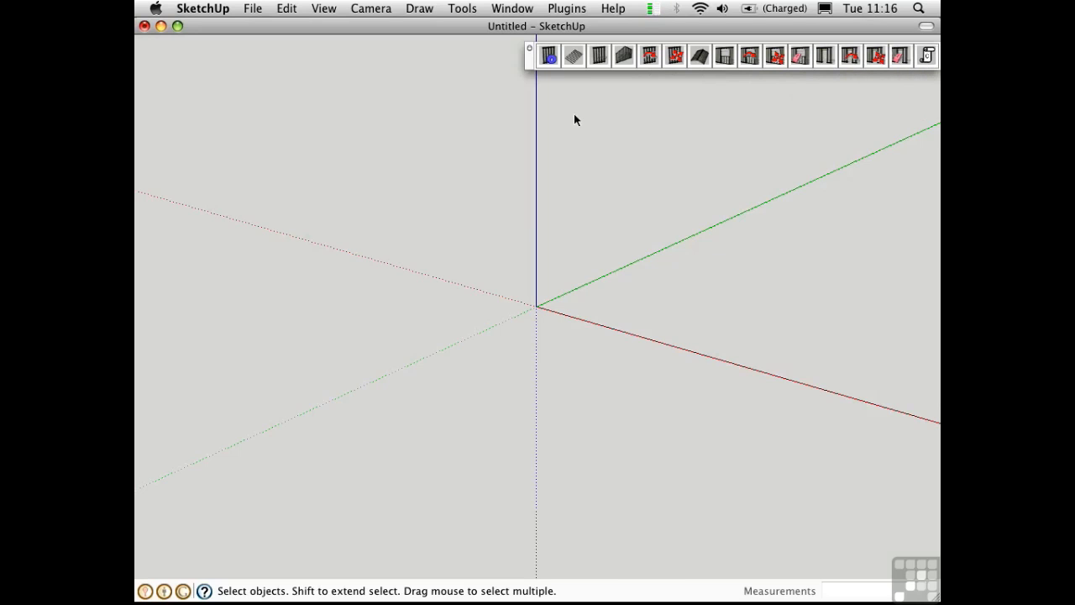
Set House Builder global settings to 2x6 wall lumber and roof pitch 4
click(548, 58)
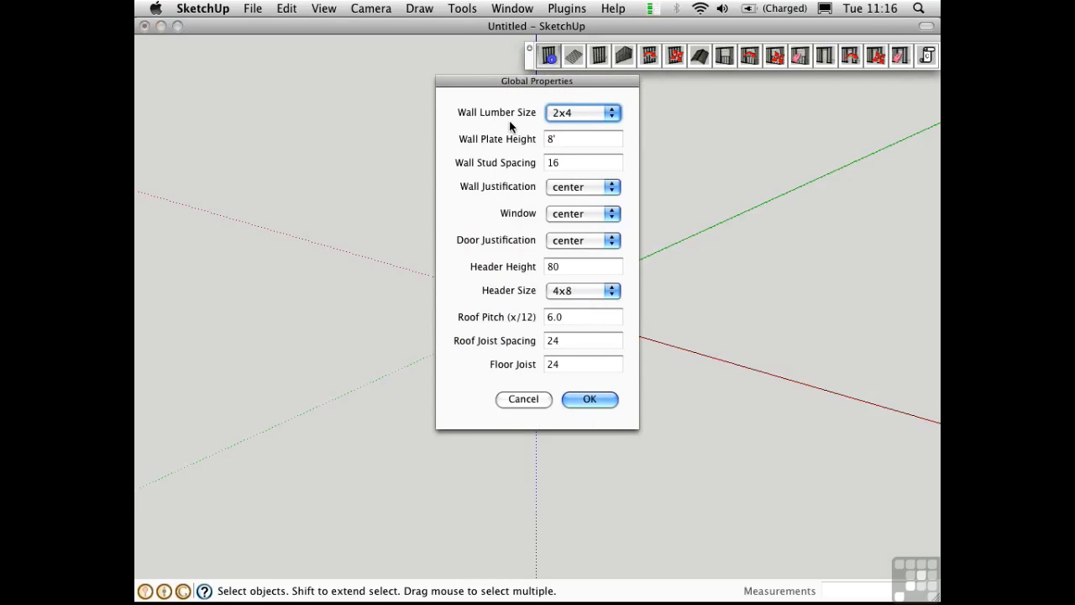
click(572, 120)
click(575, 125)
click(516, 330)
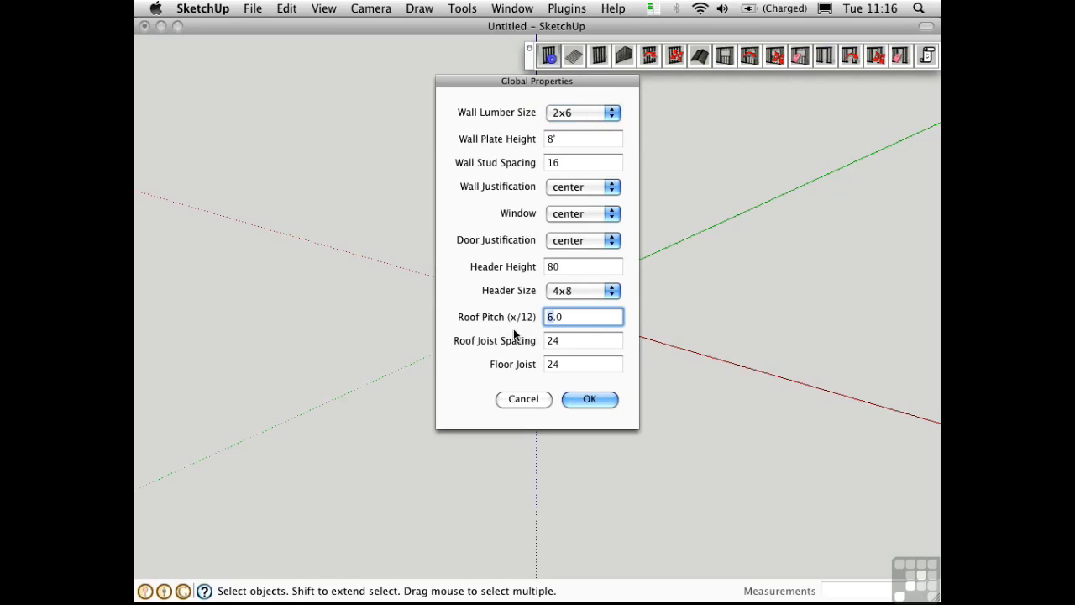
text(4)
click(594, 400)
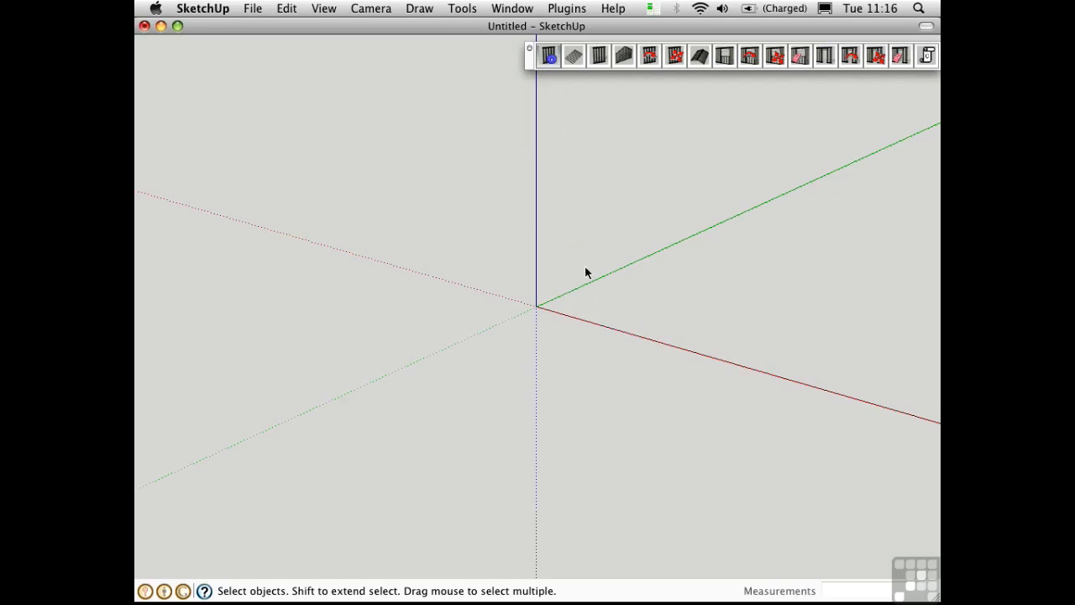
Draw a 26-foot stud wall from the origin along the red axis, then select it
click(599, 59)
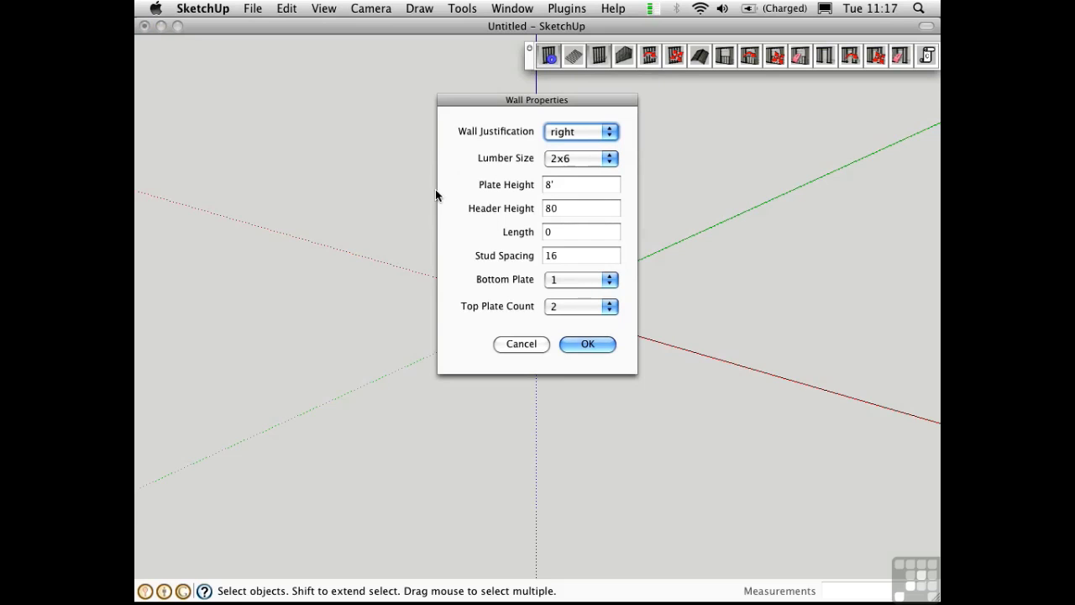
click(580, 343)
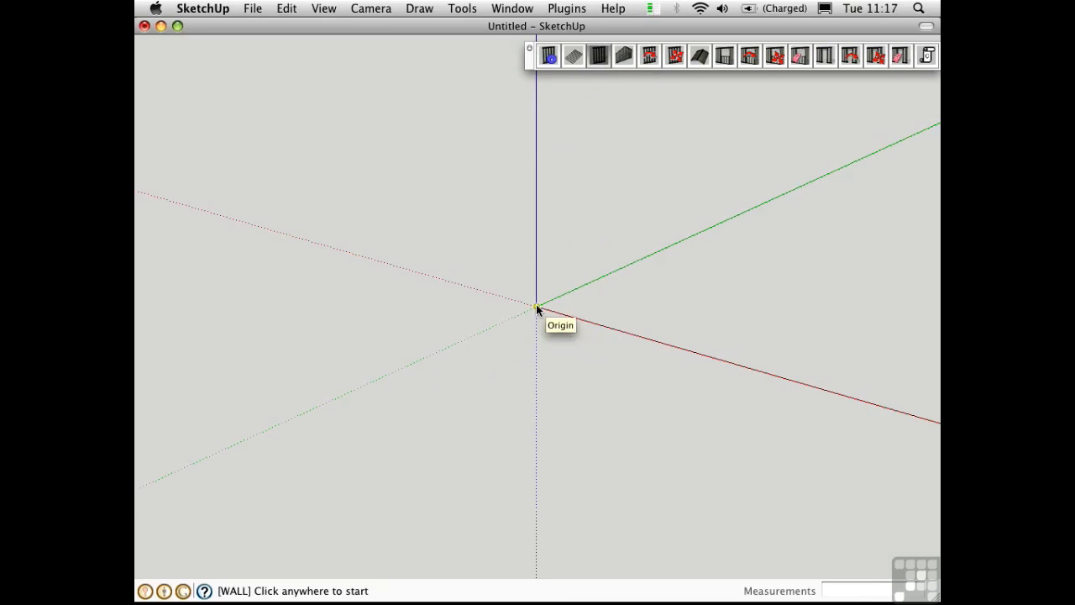
click(536, 306)
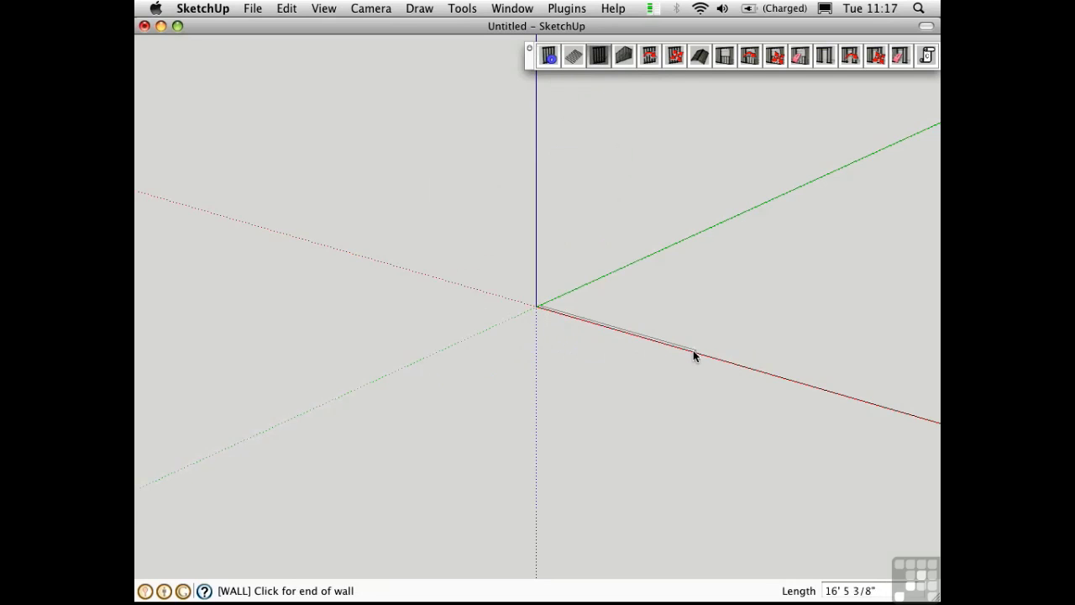
text(2)
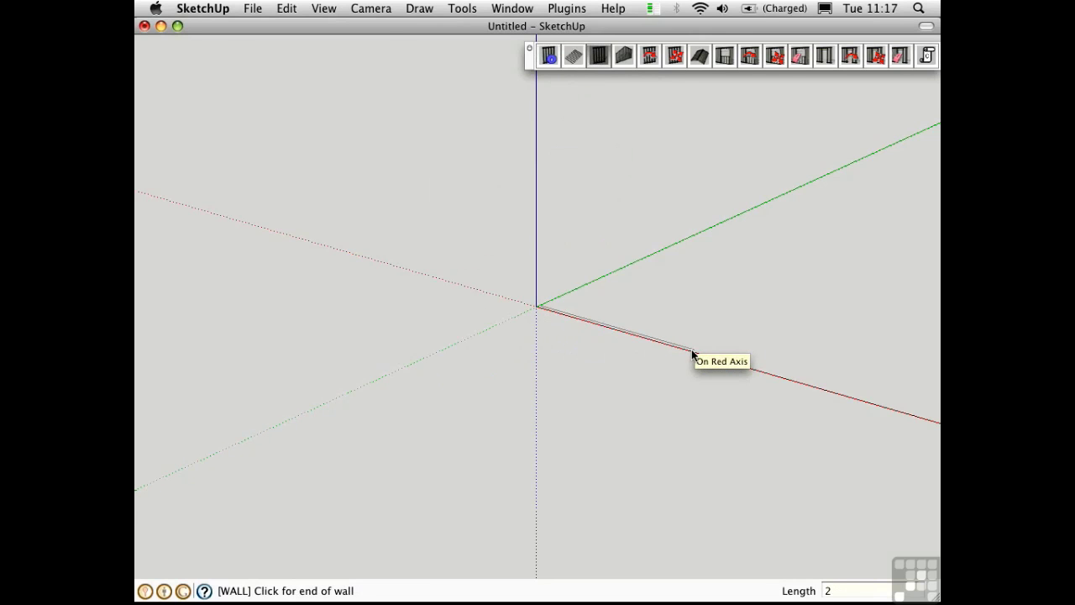
text(6)
key(Return)
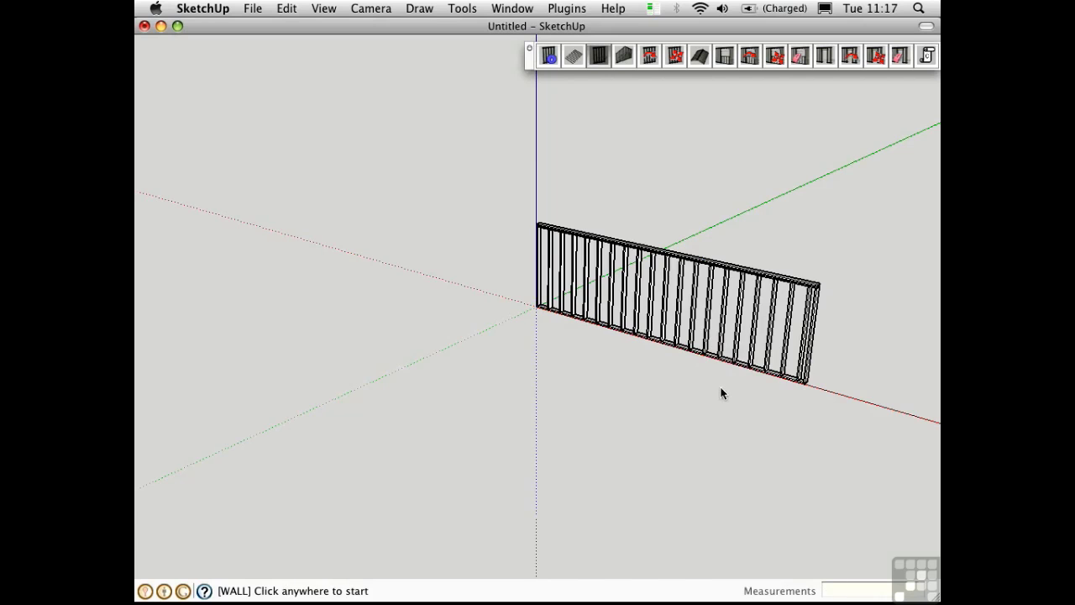
middle_drag(684, 379, 475, 329)
scroll(529, 343, up, 5)
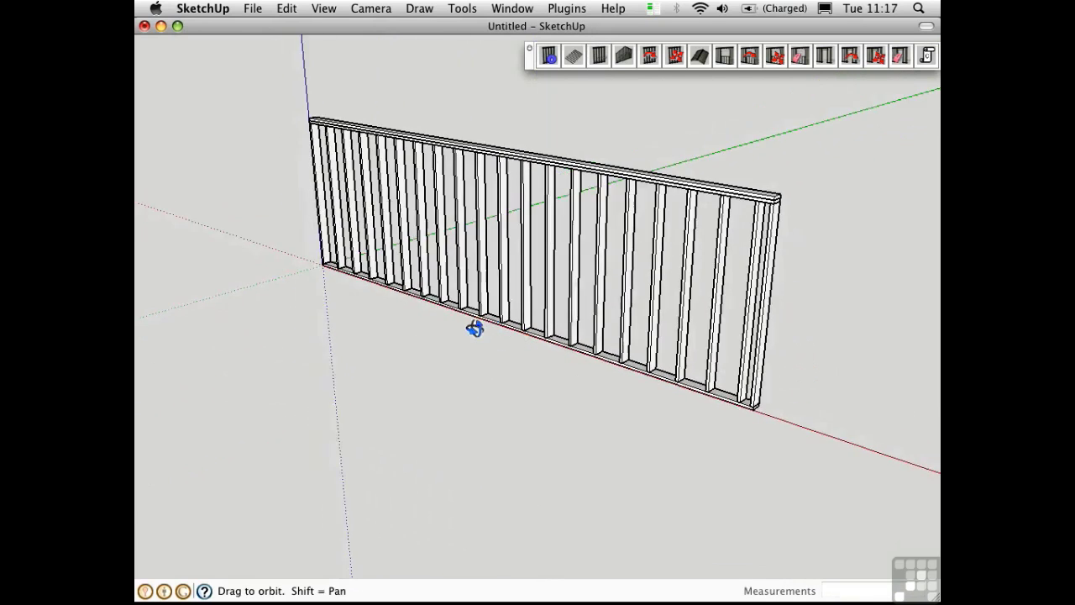
click(718, 241)
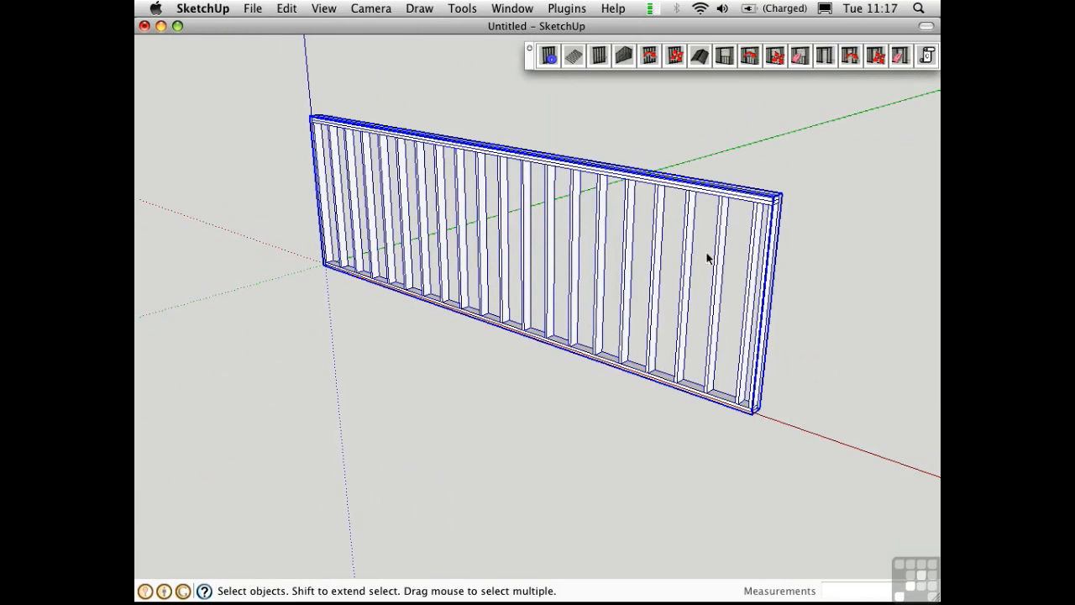
Change the selected wall's plate height to 8'6"
click(650, 56)
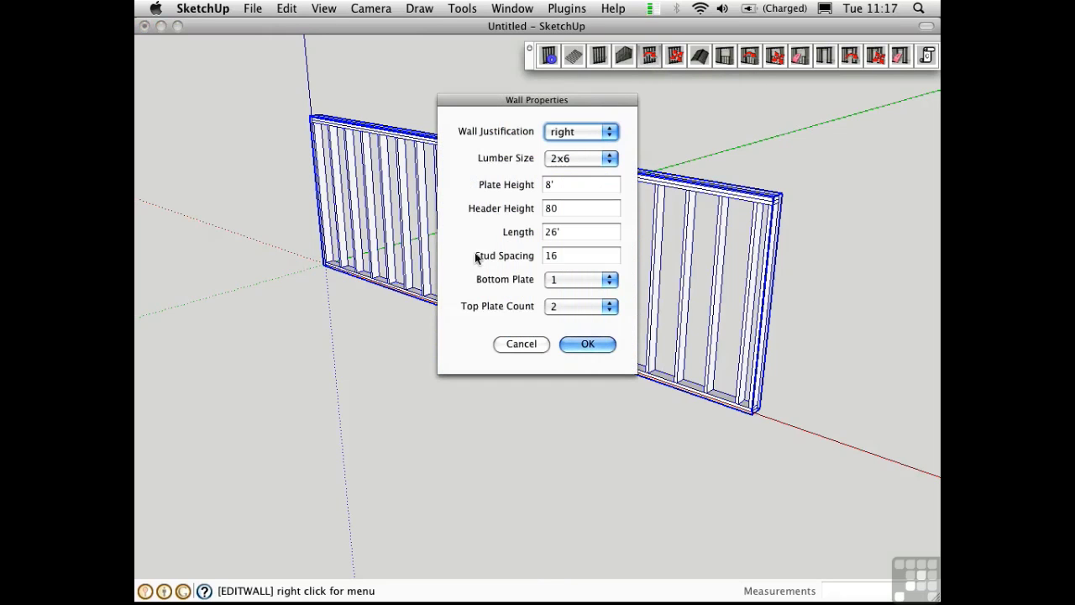
click(549, 187)
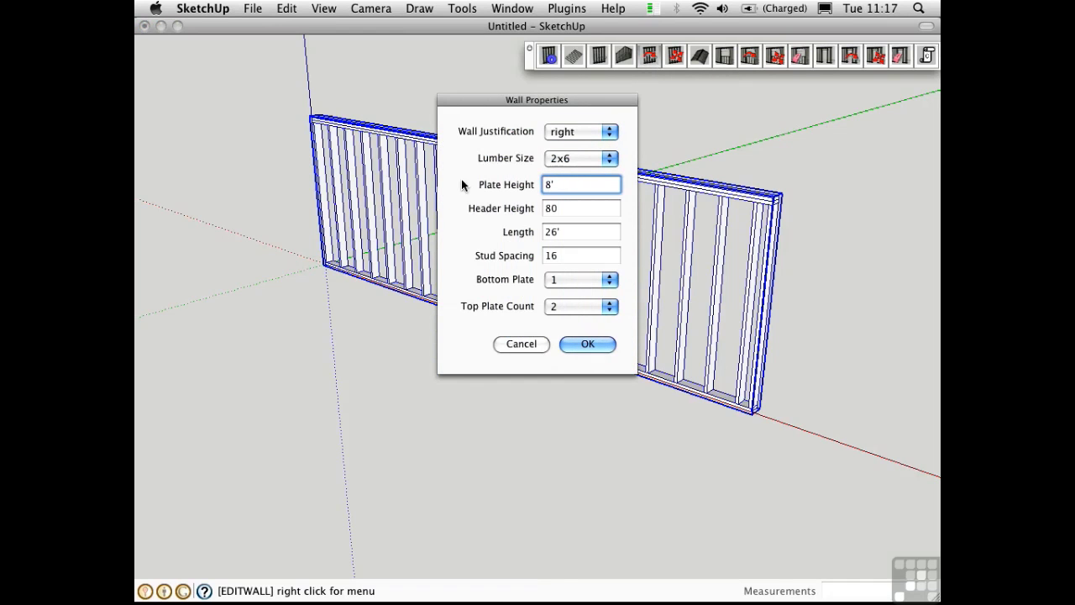
text(6")
click(587, 344)
middle_drag(516, 367, 416, 391)
scroll(424, 397, up, 2)
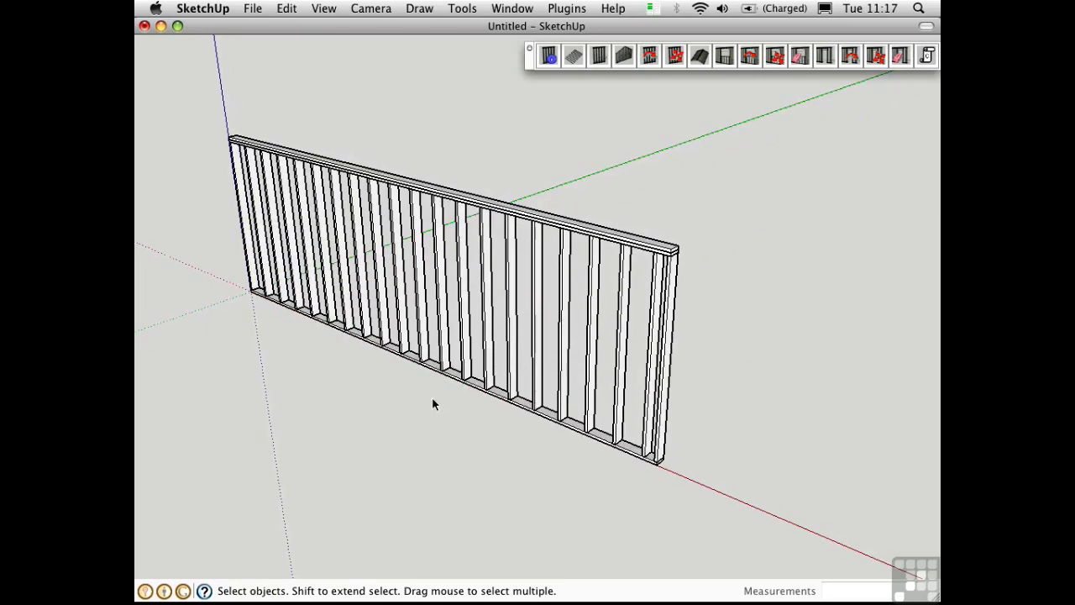
Check in Entity Info that a stud belongs to the wall group, then close the panel
click(535, 296)
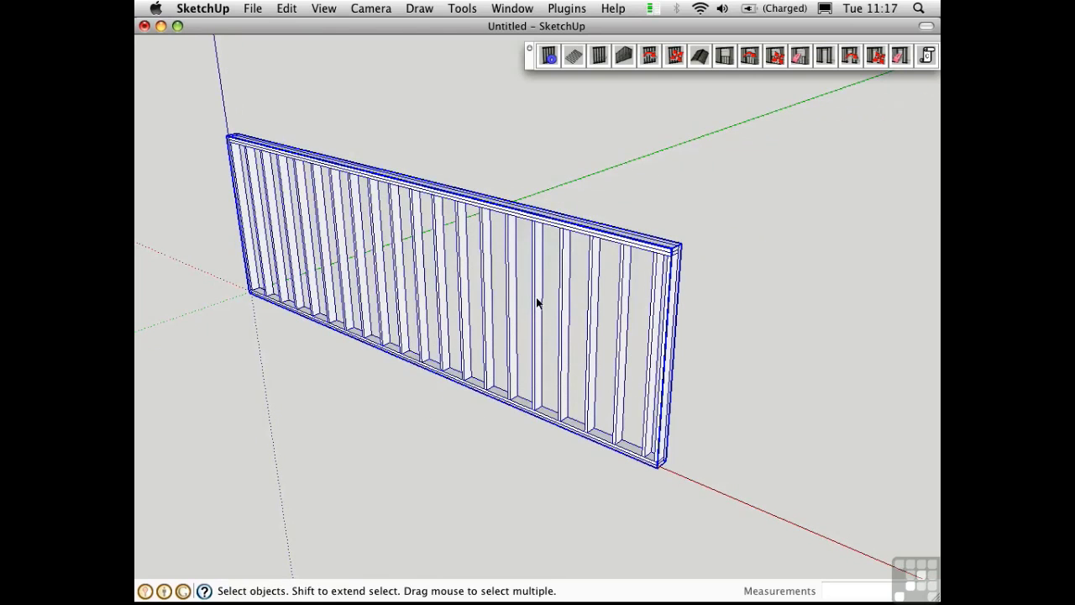
double_click(539, 302)
click(536, 314)
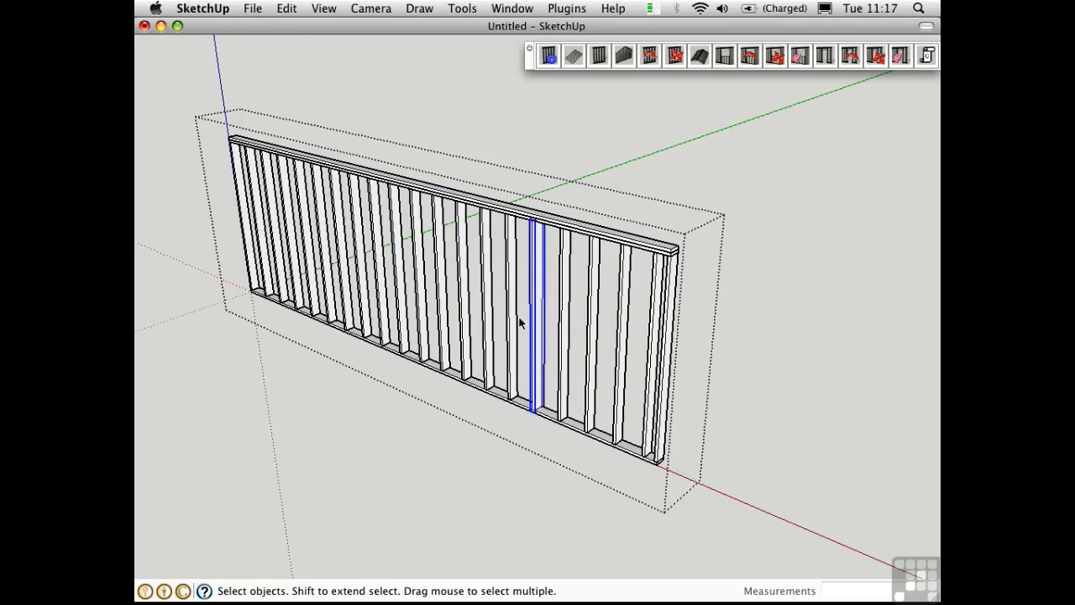
key(super+shift+i)
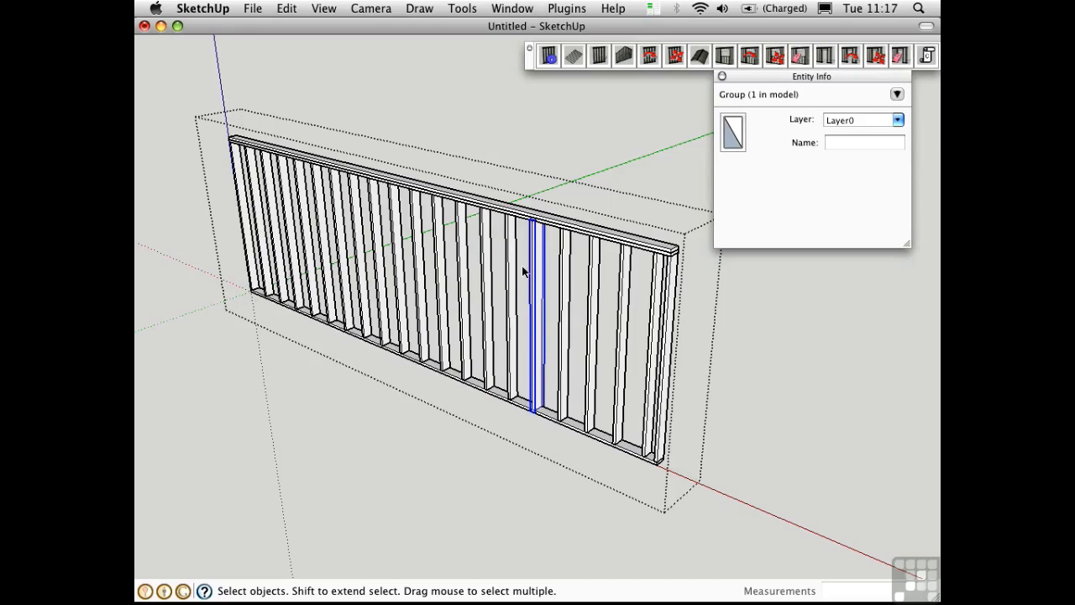
click(637, 172)
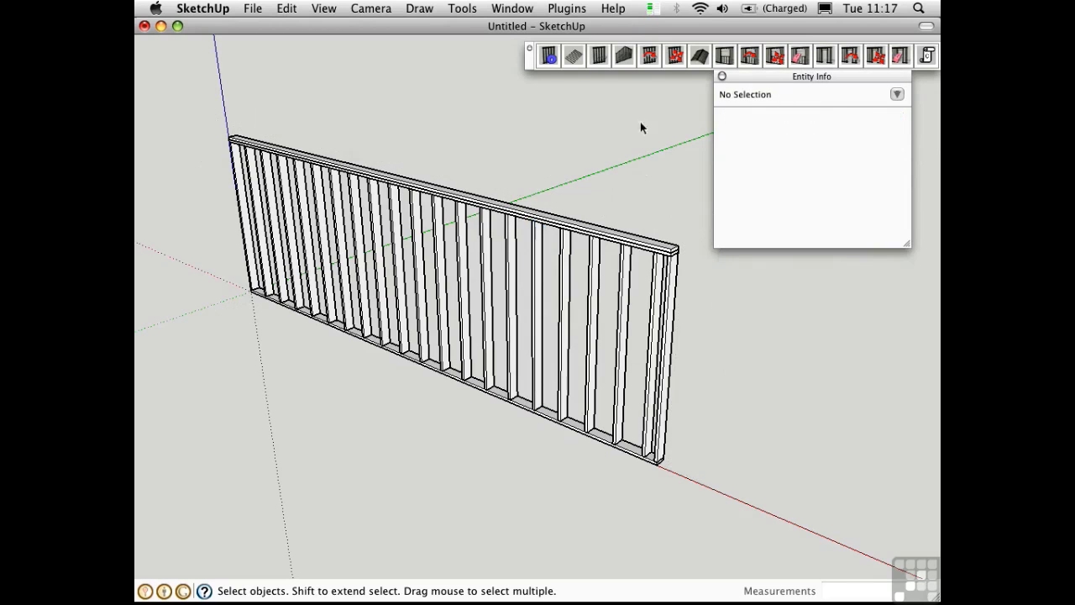
click(721, 77)
middle_drag(565, 189, 523, 211)
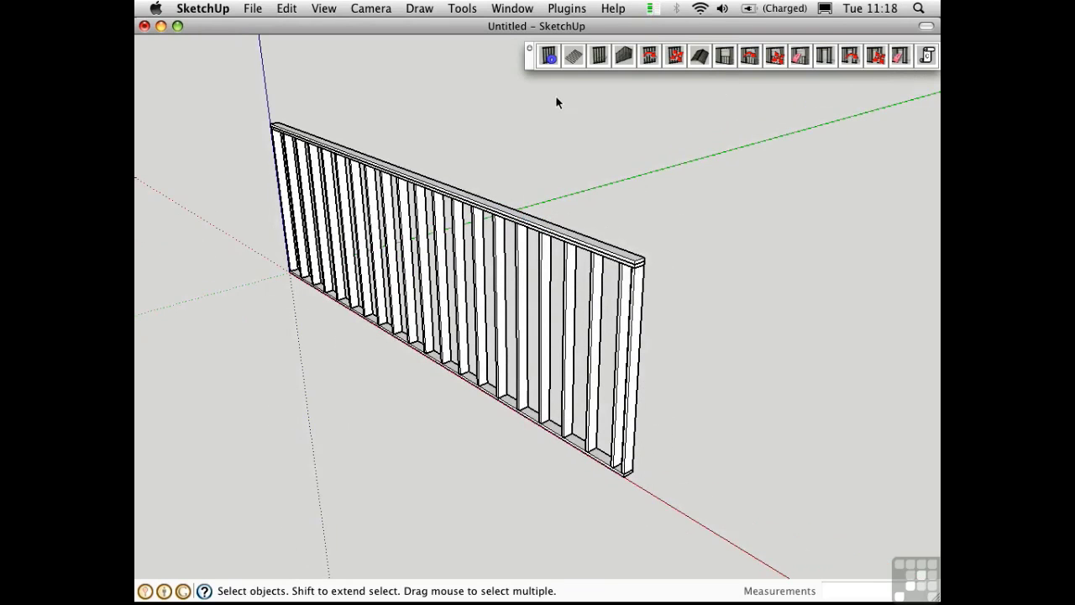
Draw a 20' gable-end wall starting at the first wall's end
click(624, 57)
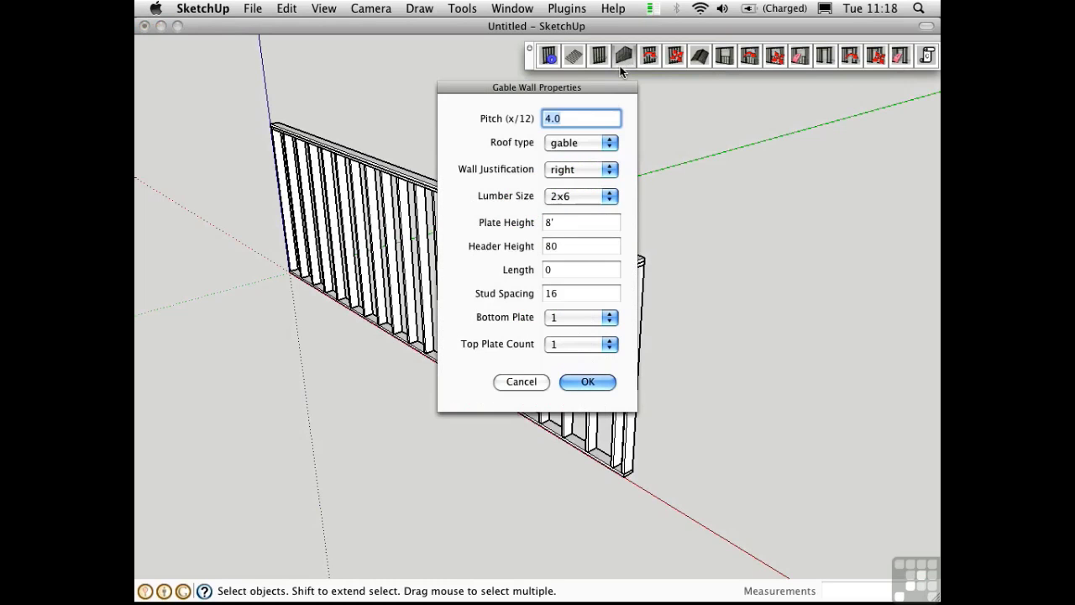
click(584, 383)
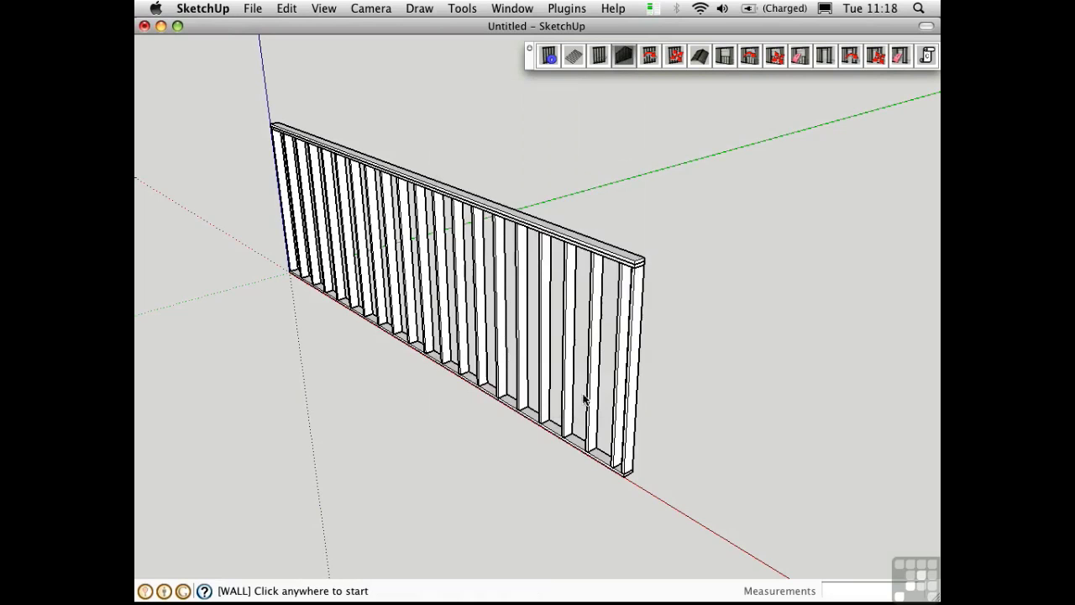
click(623, 480)
middle_drag(751, 408, 720, 353)
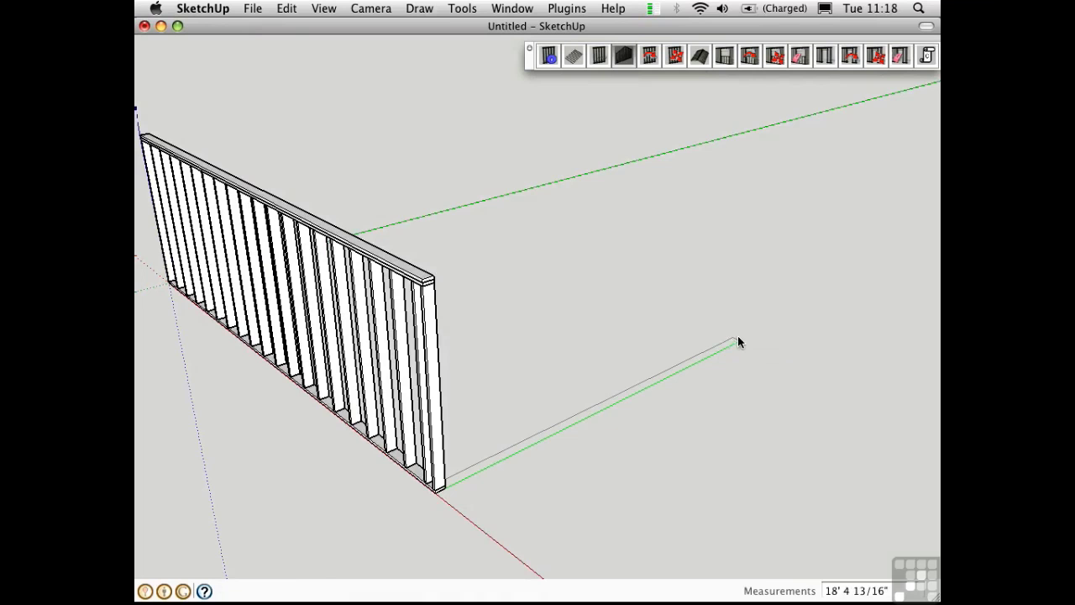
text(20')
key(Return)
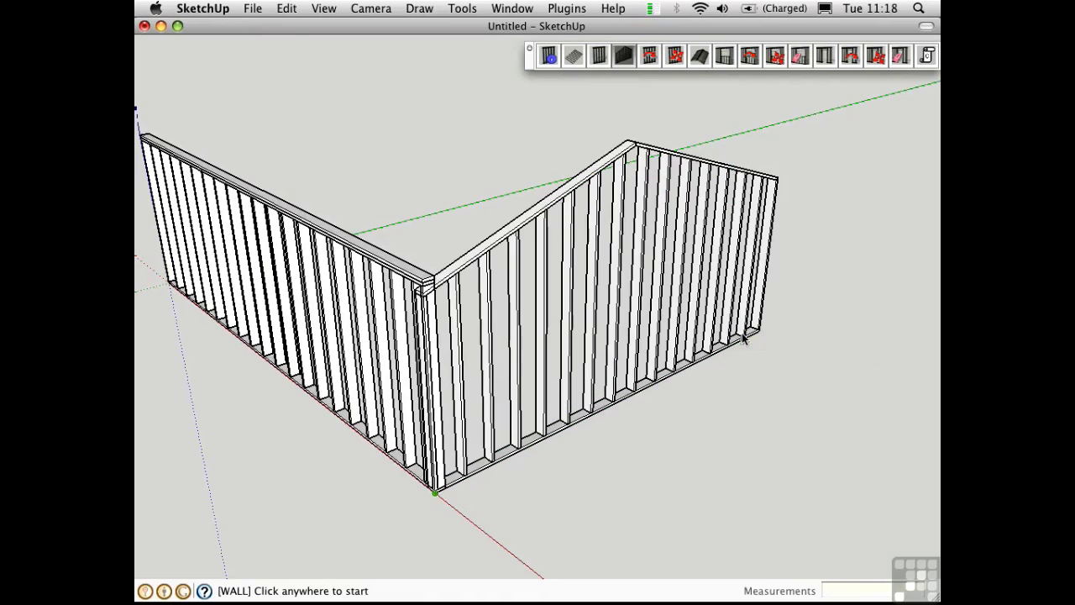
key(space)
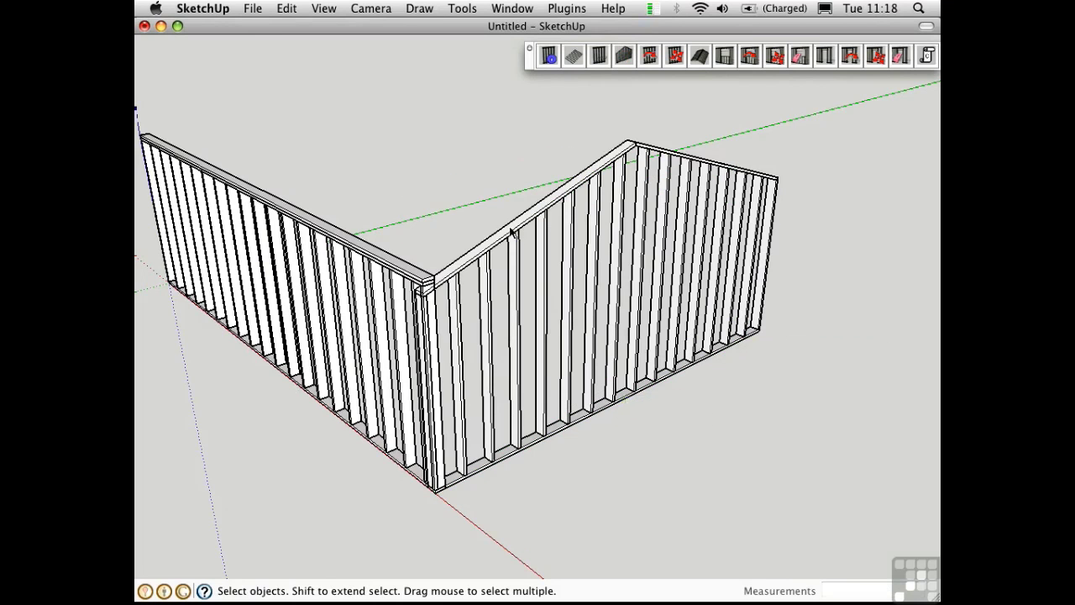
Edit the gable wall to left justification with an 8'6" plate height
click(548, 268)
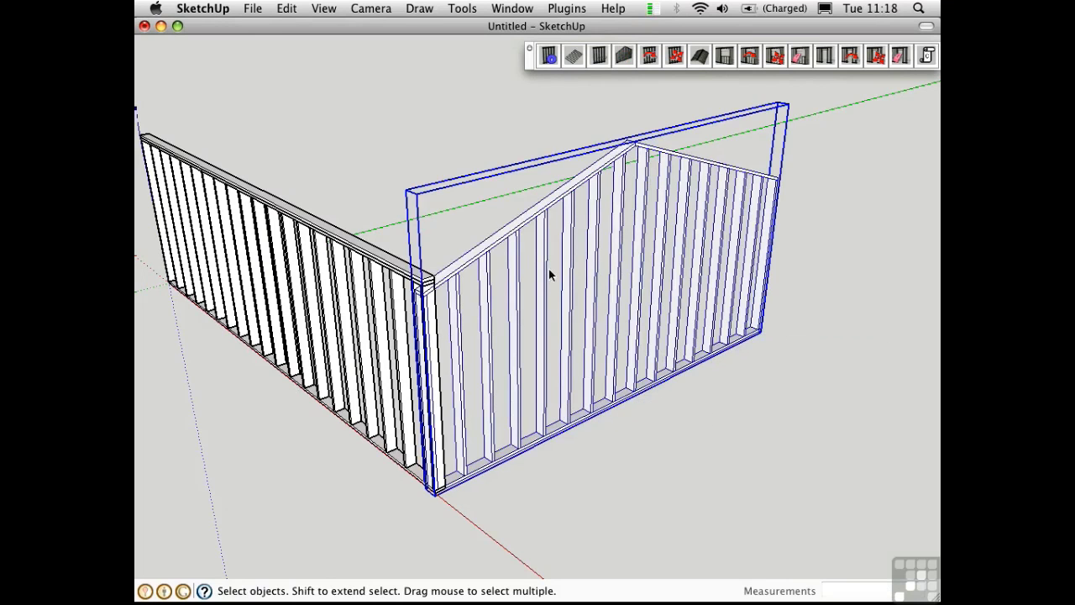
click(649, 59)
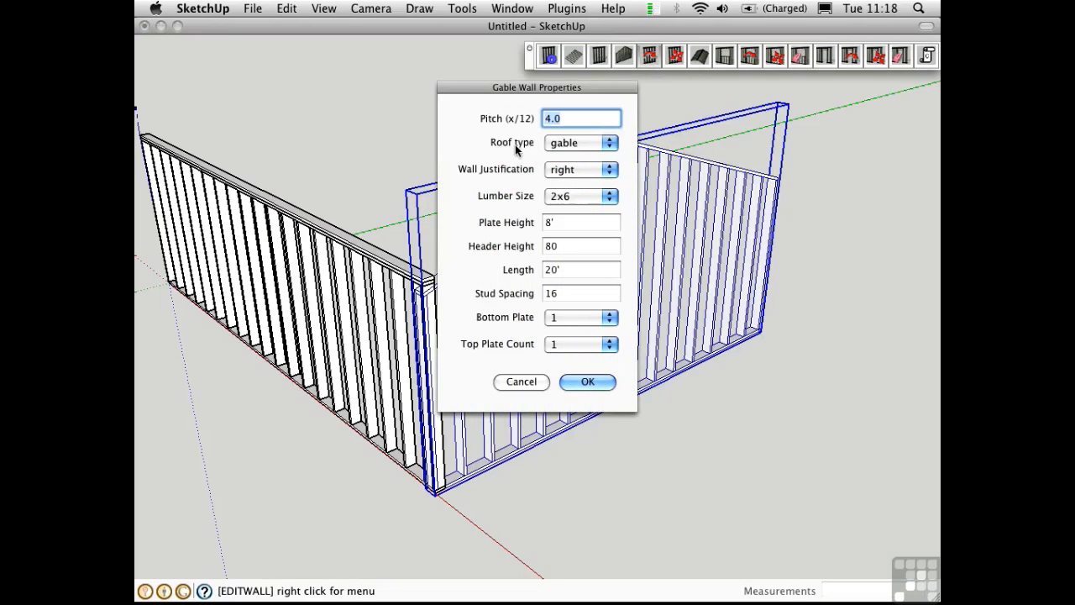
click(570, 171)
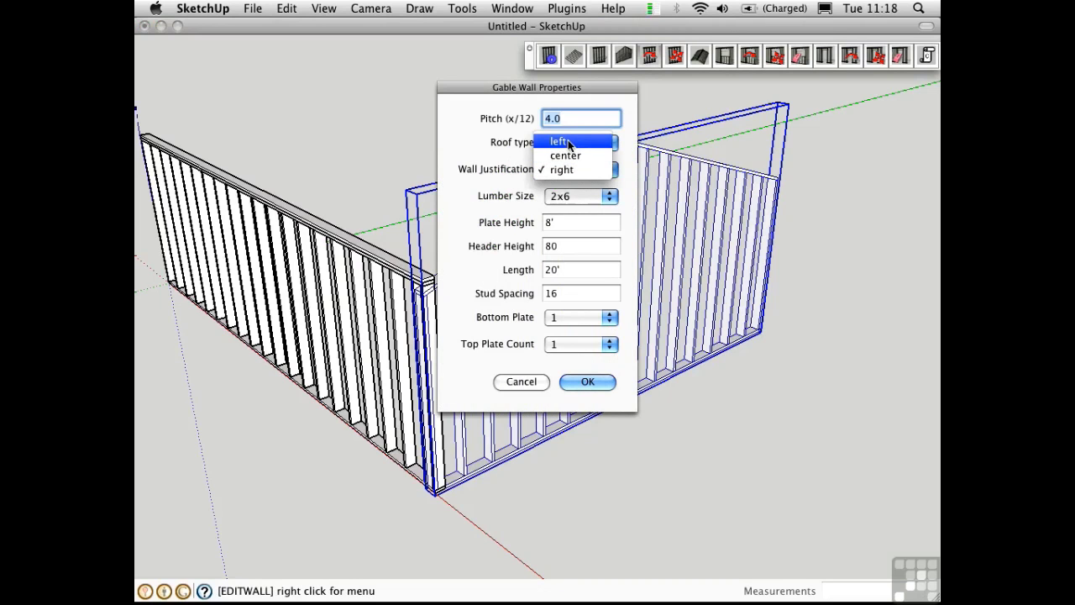
click(569, 143)
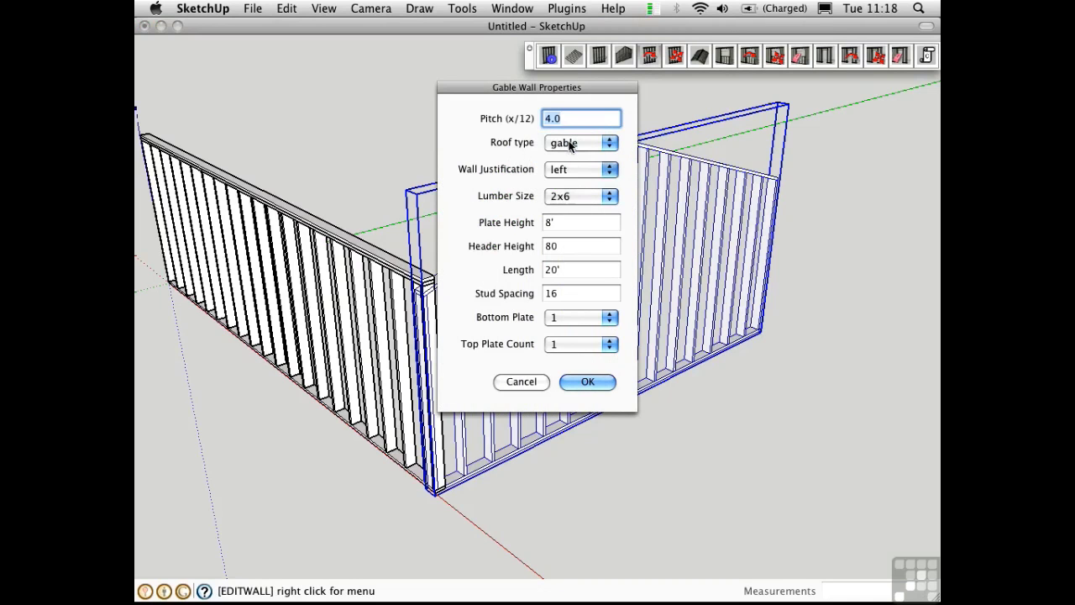
click(550, 225)
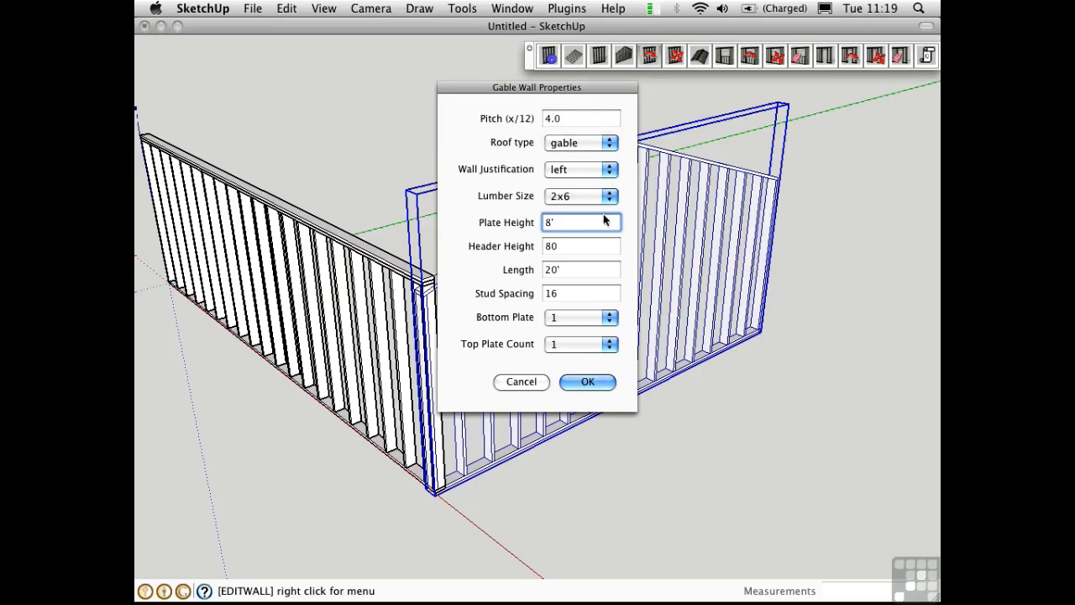
text(6")
click(587, 382)
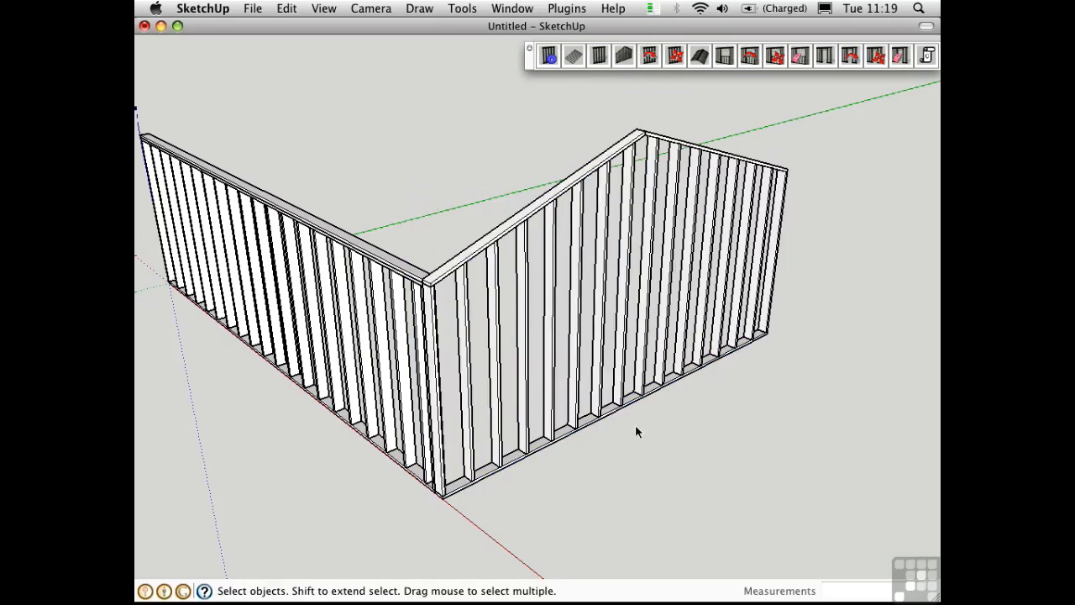
Copy the 26-foot side wall to the far corner of the gable wall
middle_drag(657, 424, 592, 434)
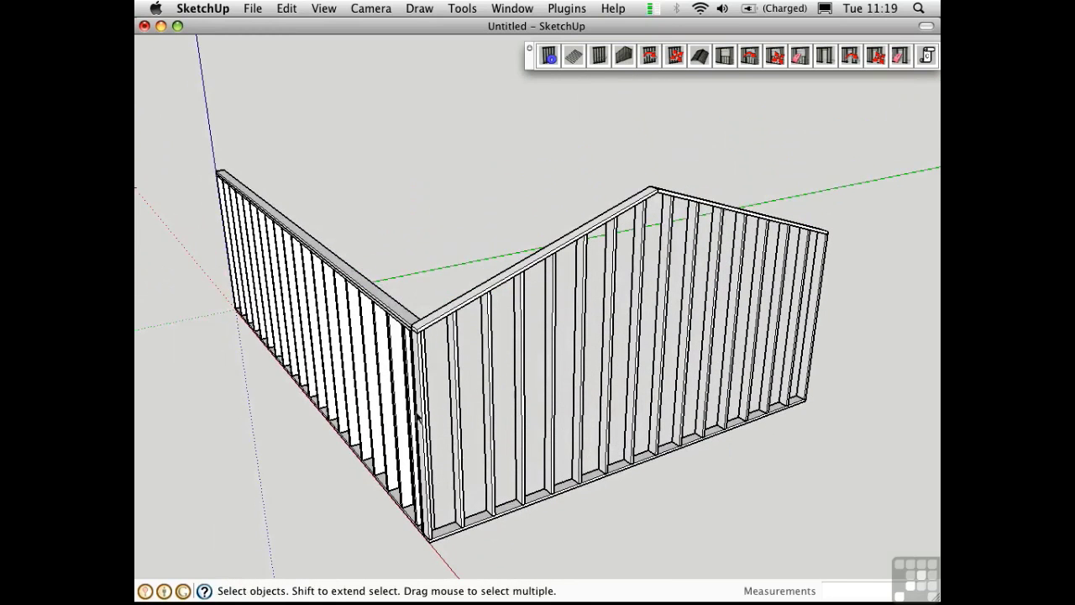
click(352, 377)
middle_drag(298, 445, 336, 453)
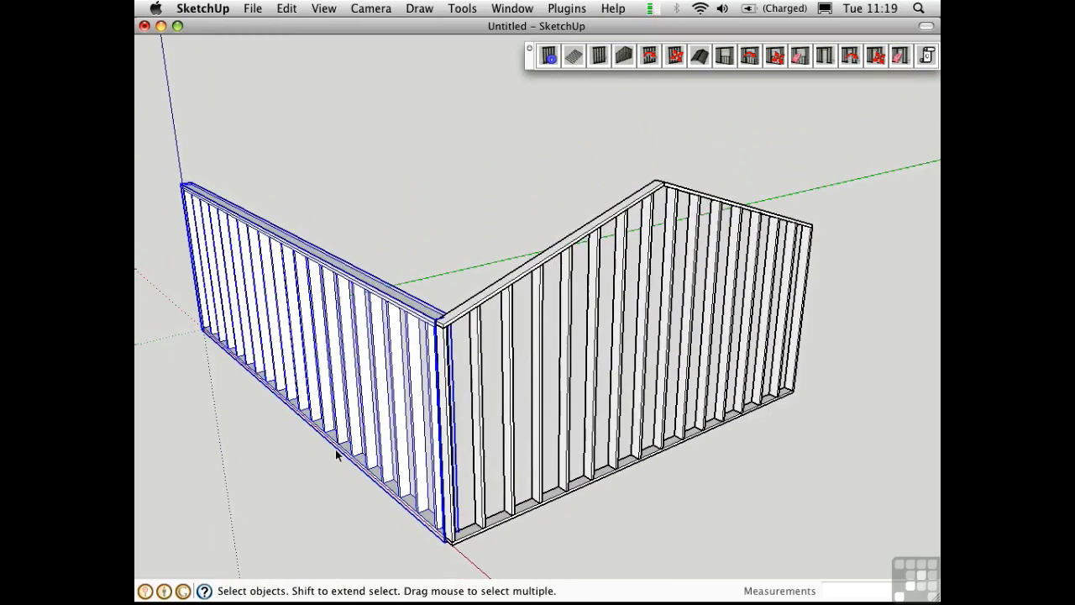
key(m)
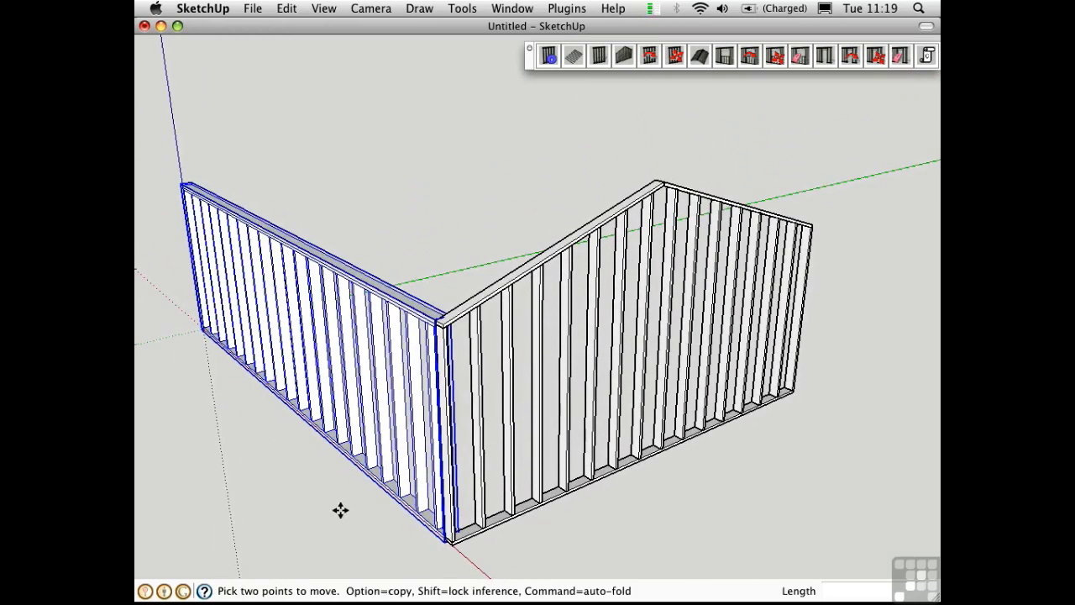
middle_drag(392, 537, 400, 523)
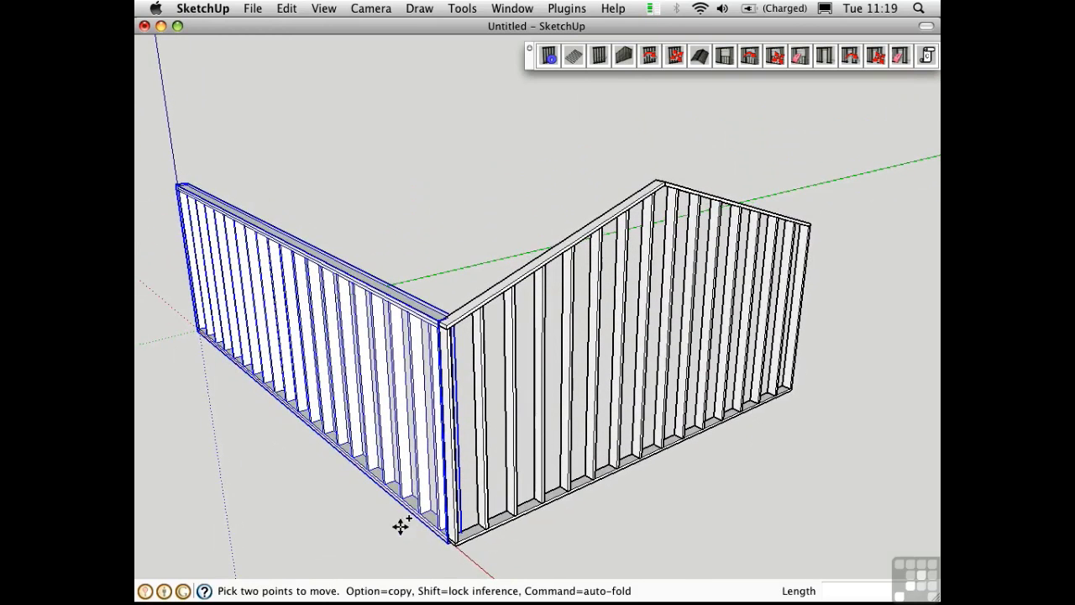
key(alt)
click(445, 543)
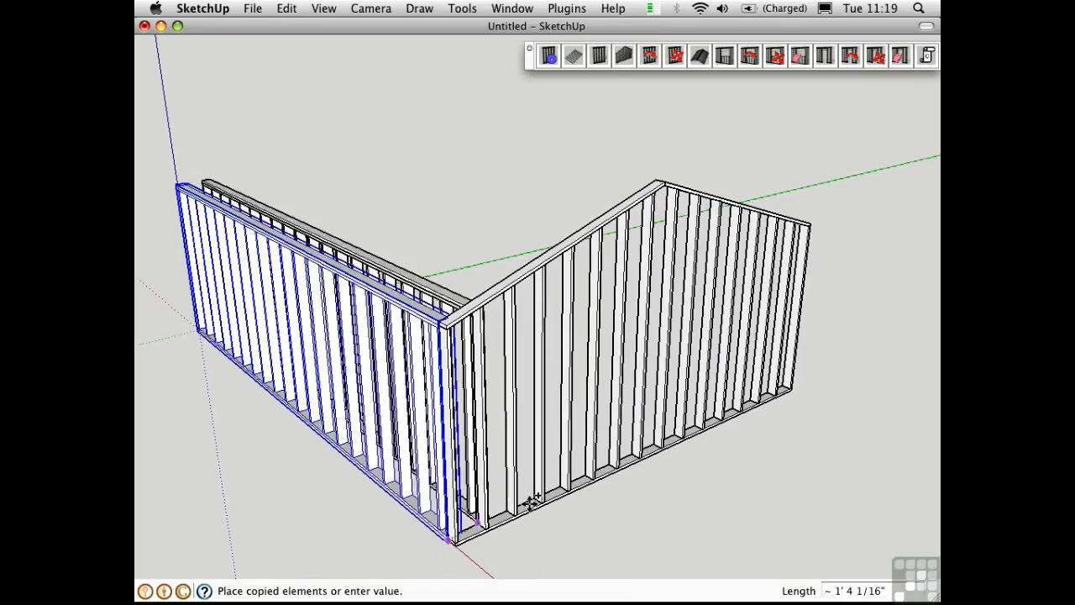
middle_drag(733, 409, 882, 437)
middle_drag(671, 420, 454, 415)
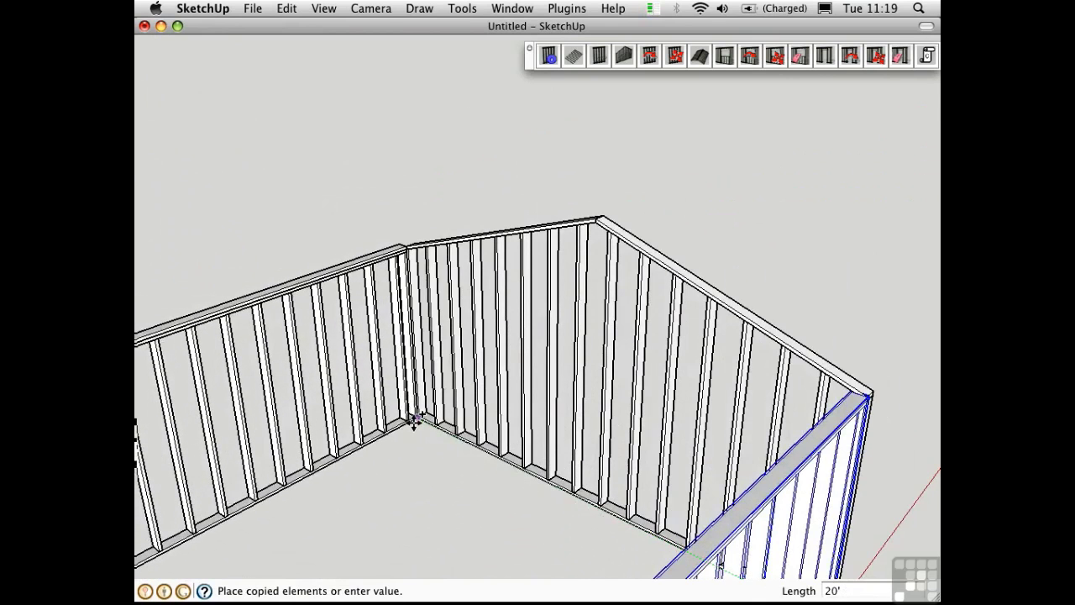
click(412, 418)
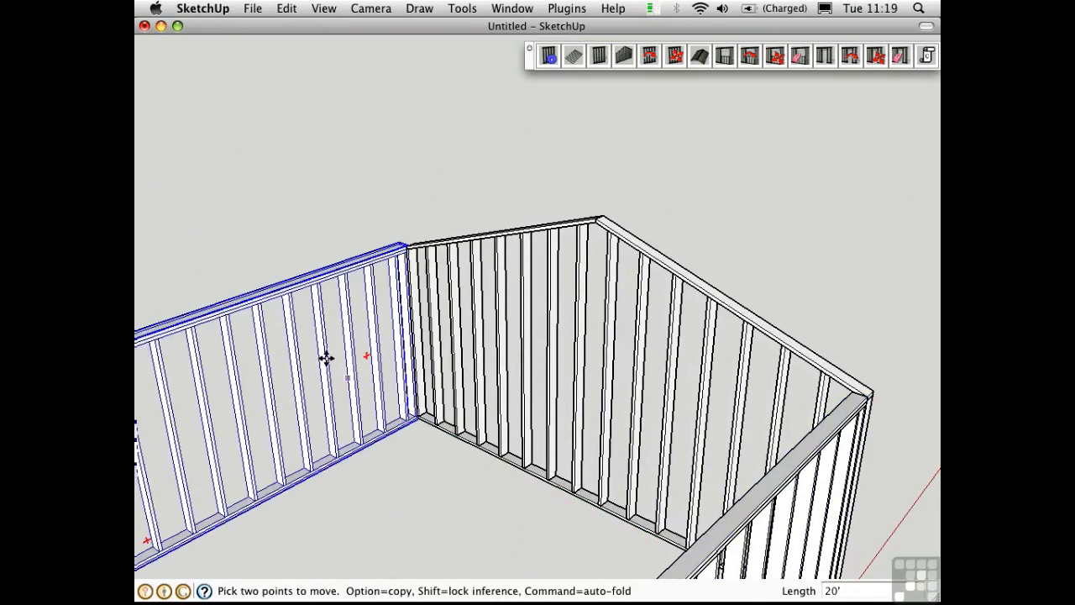
middle_drag(319, 340, 403, 334)
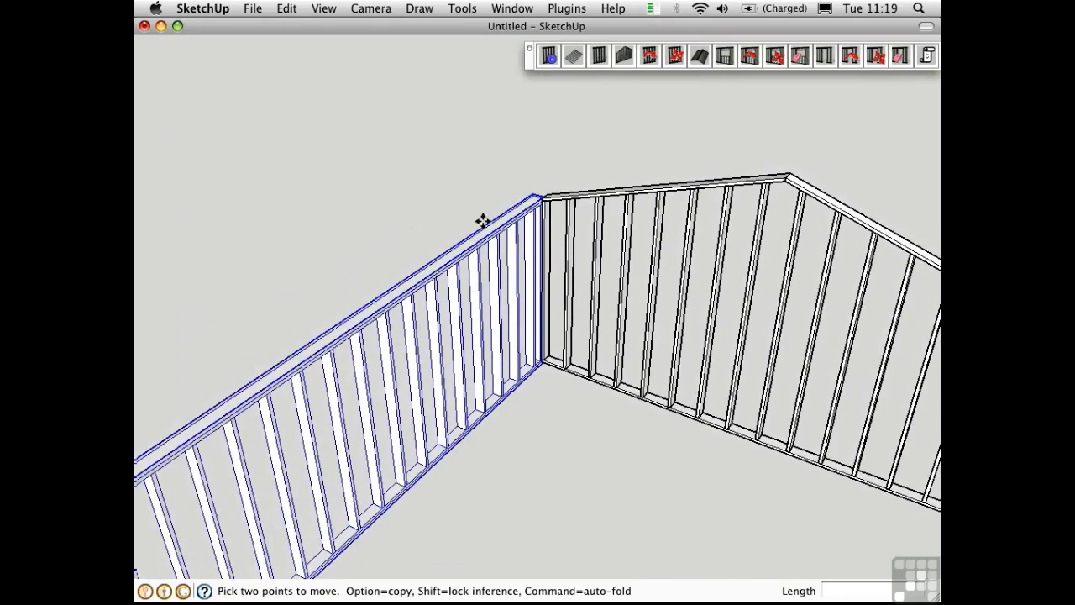
Set the copied wall's justification to left
click(650, 57)
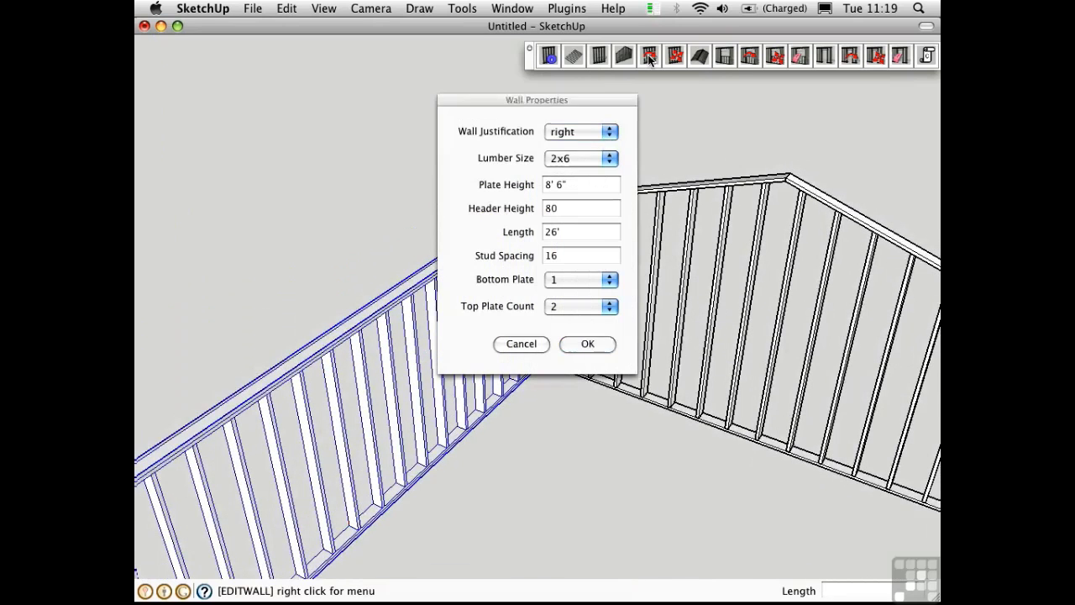
click(566, 131)
click(565, 104)
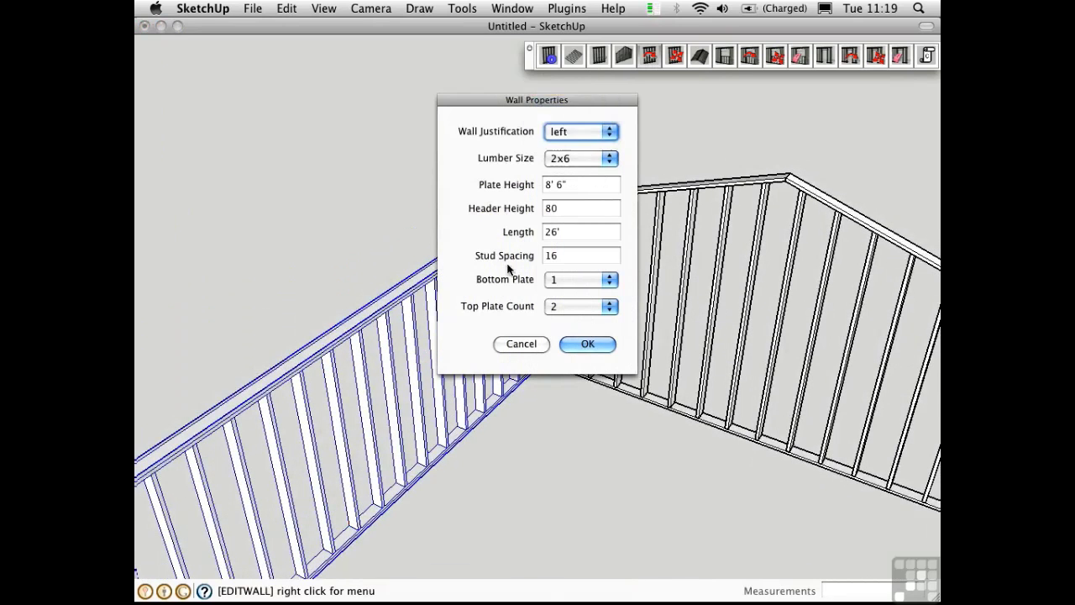
click(587, 344)
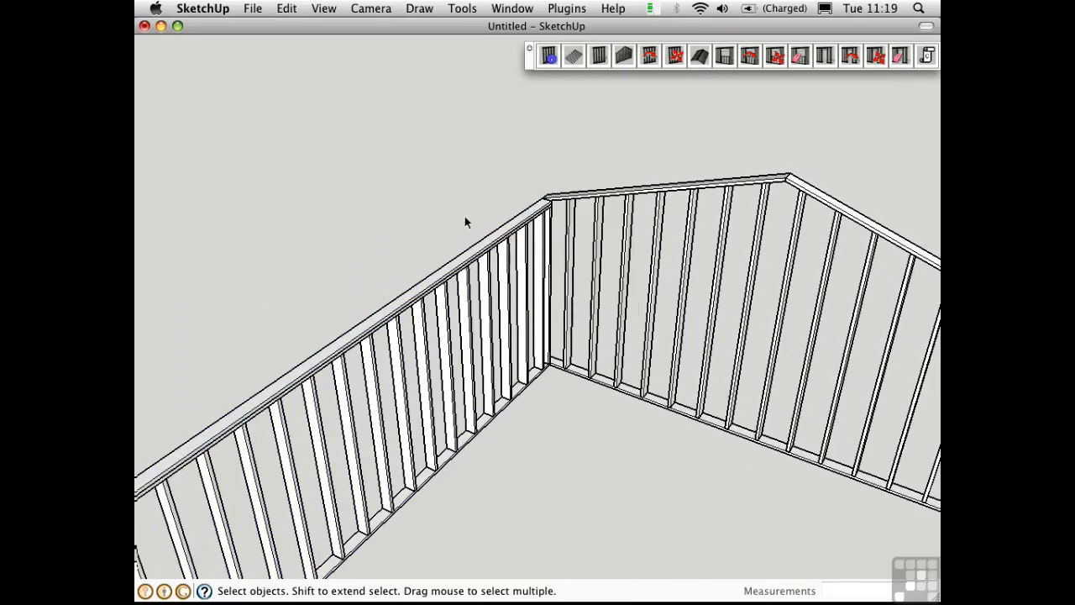
Place a 5' by 3' framed window opening in the front gable wall
middle_drag(785, 344, 590, 303)
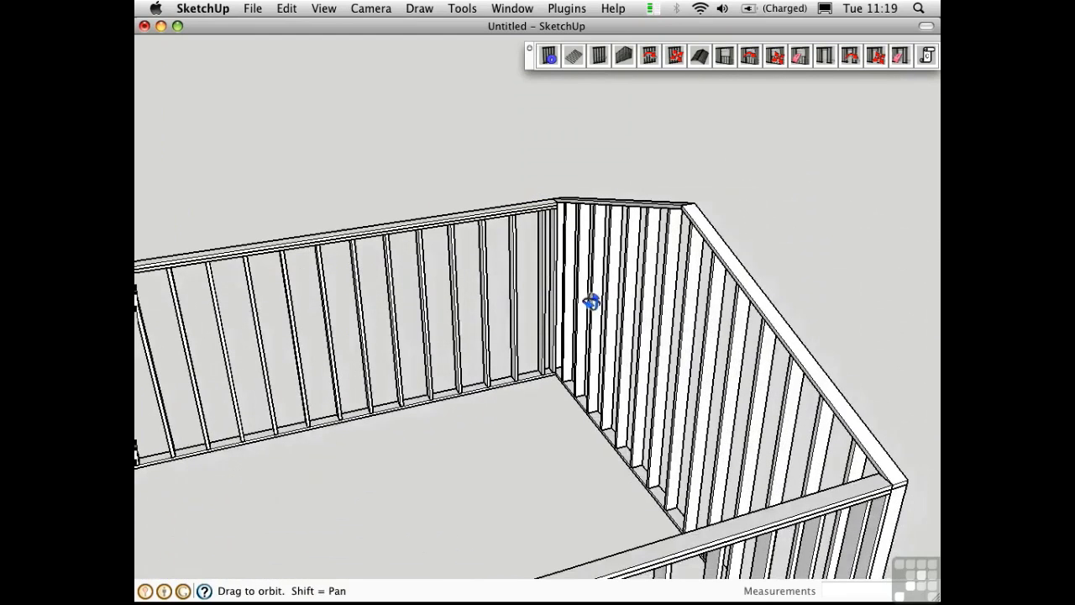
middle_drag(792, 312, 470, 245)
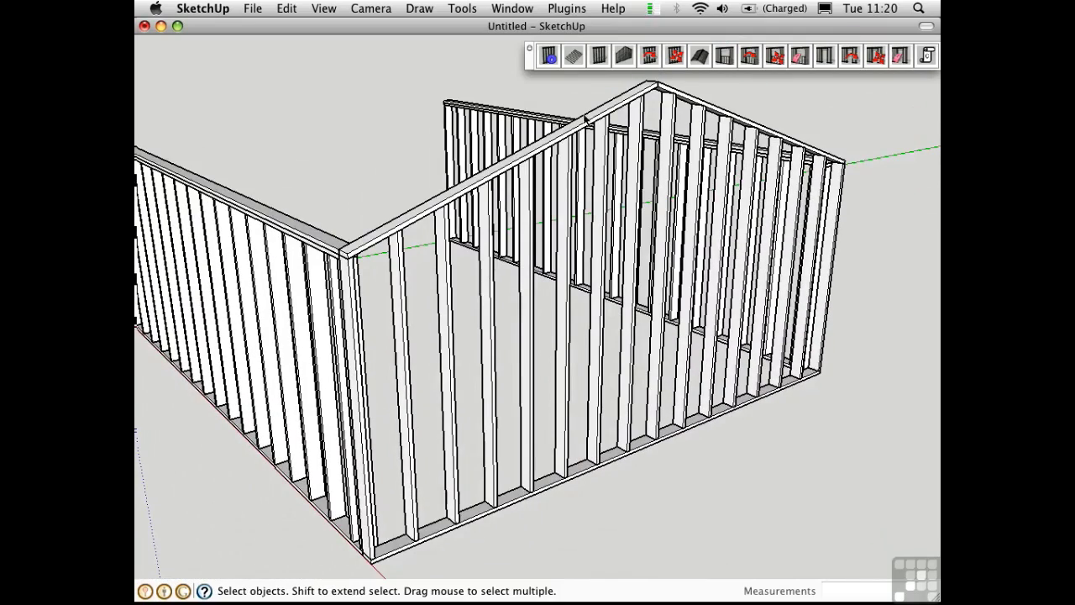
click(724, 59)
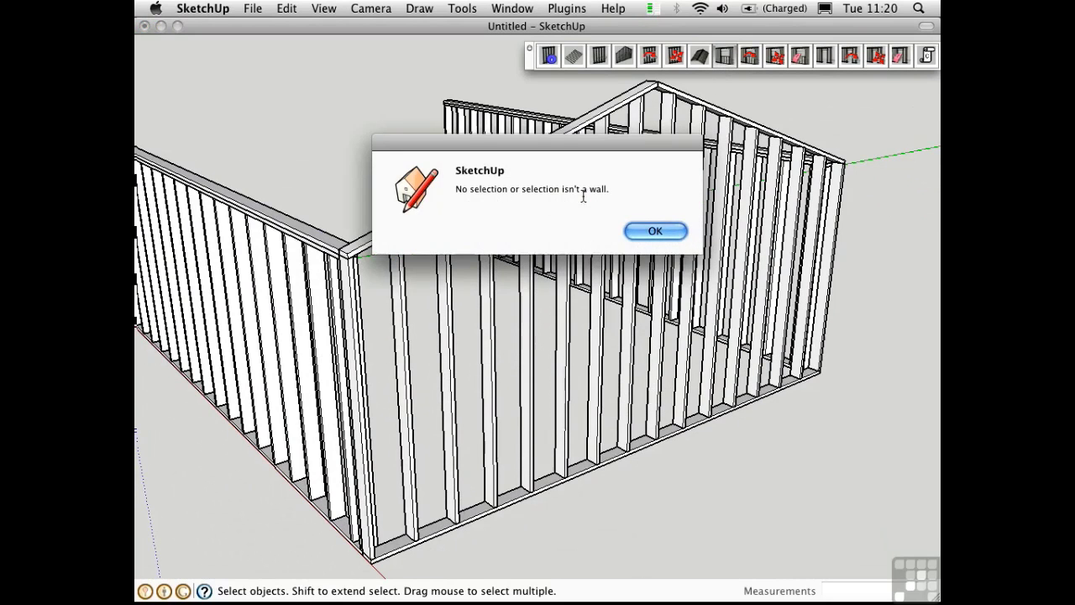
click(647, 233)
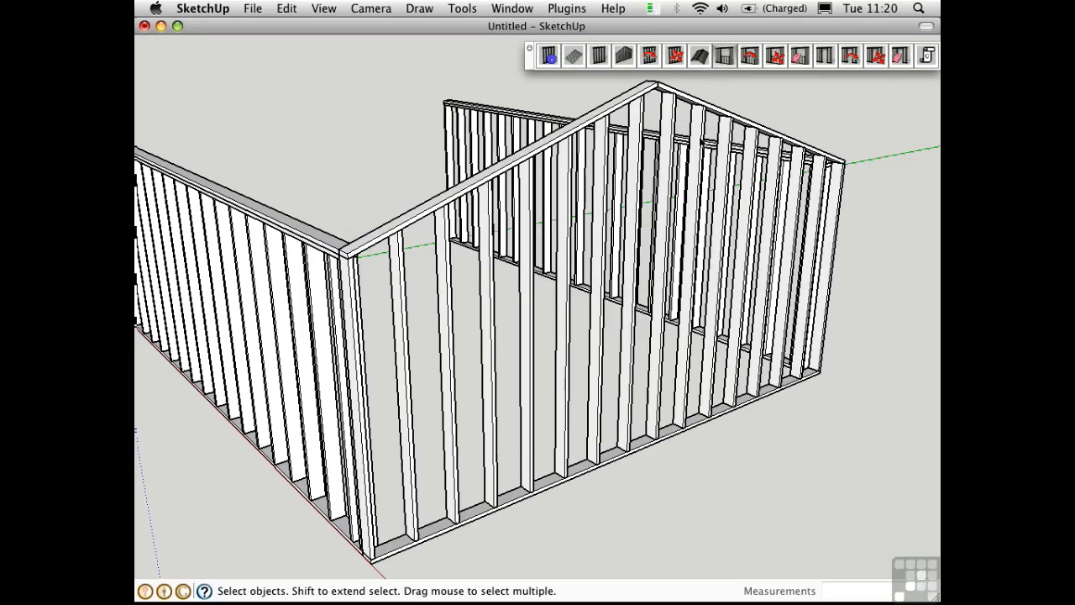
click(402, 226)
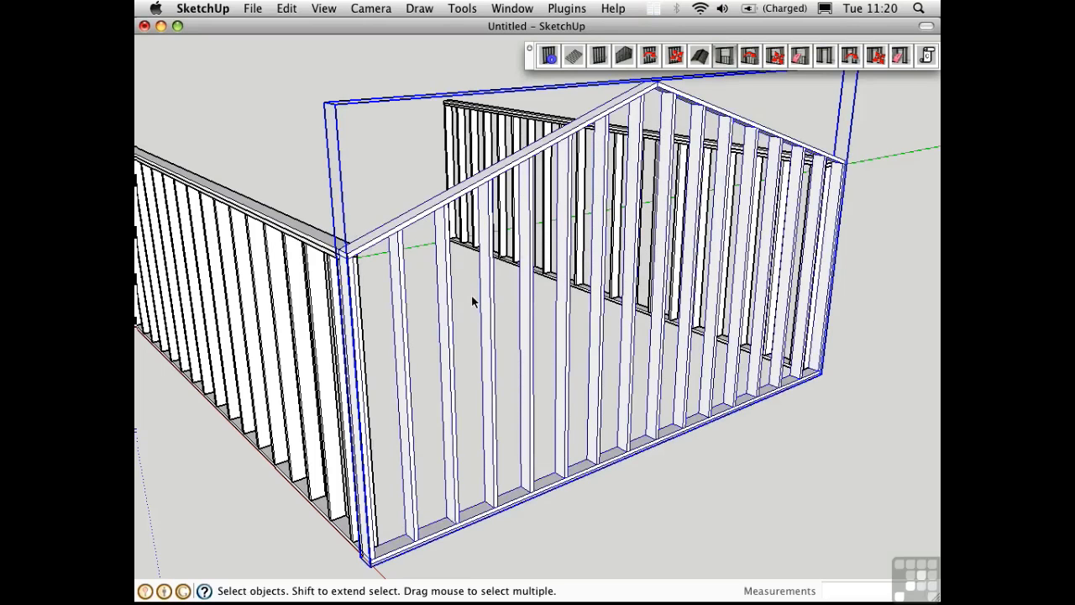
click(727, 59)
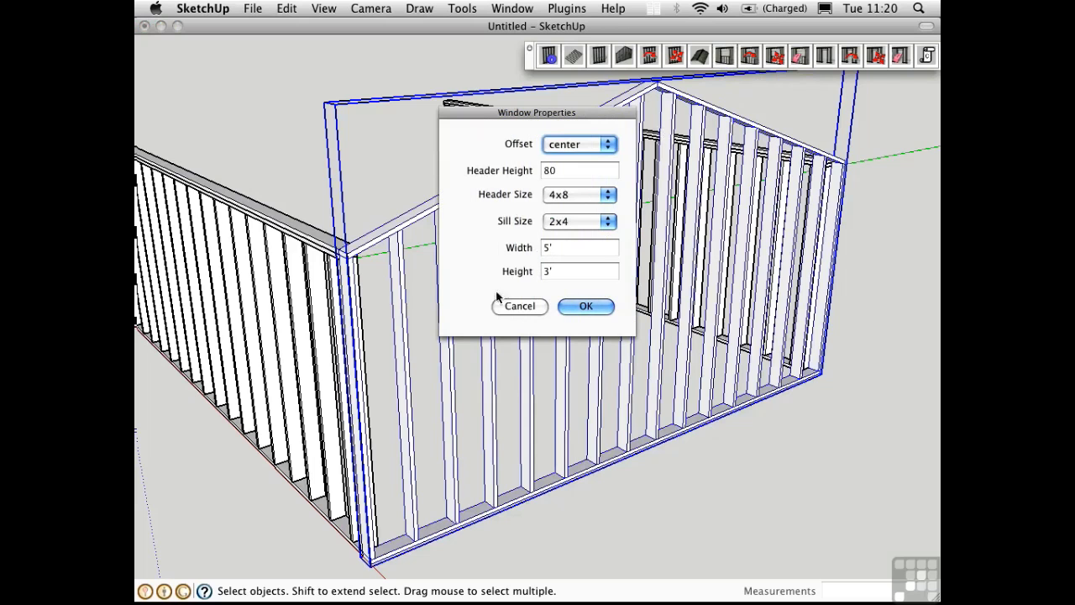
click(584, 306)
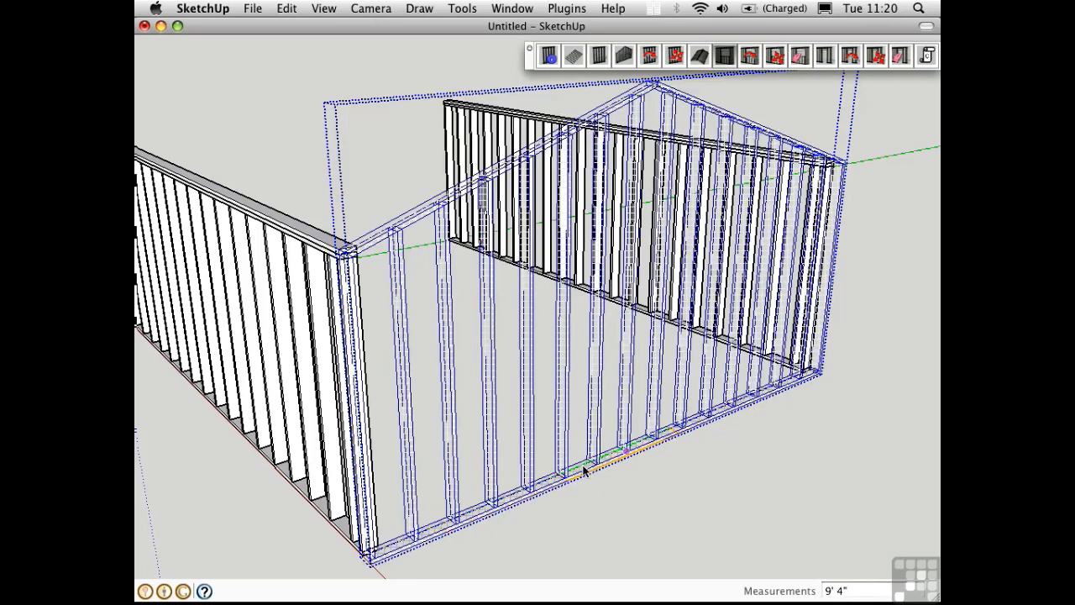
click(508, 519)
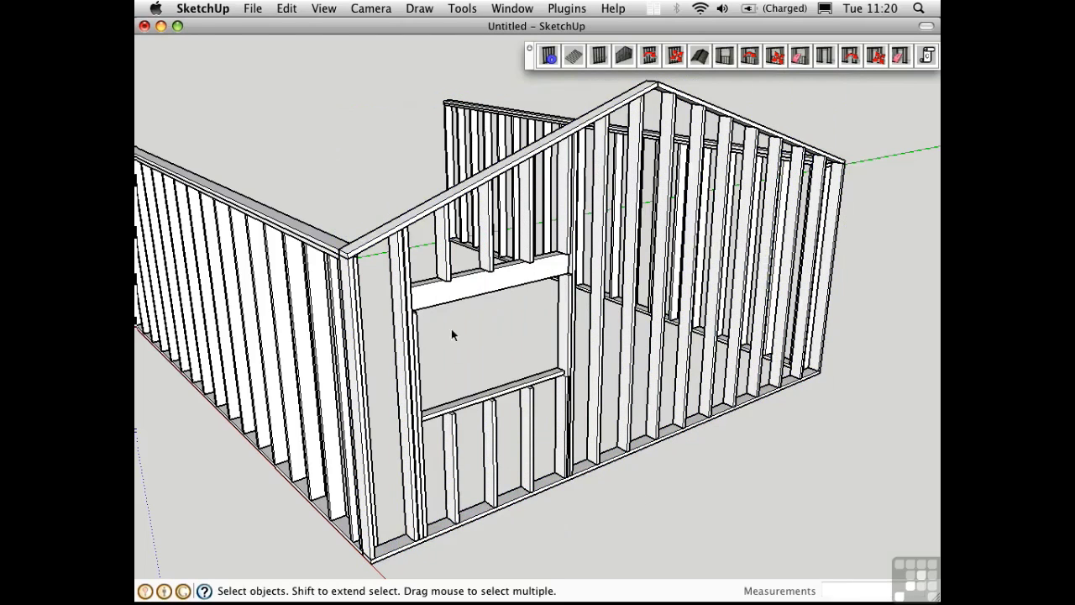
click(601, 425)
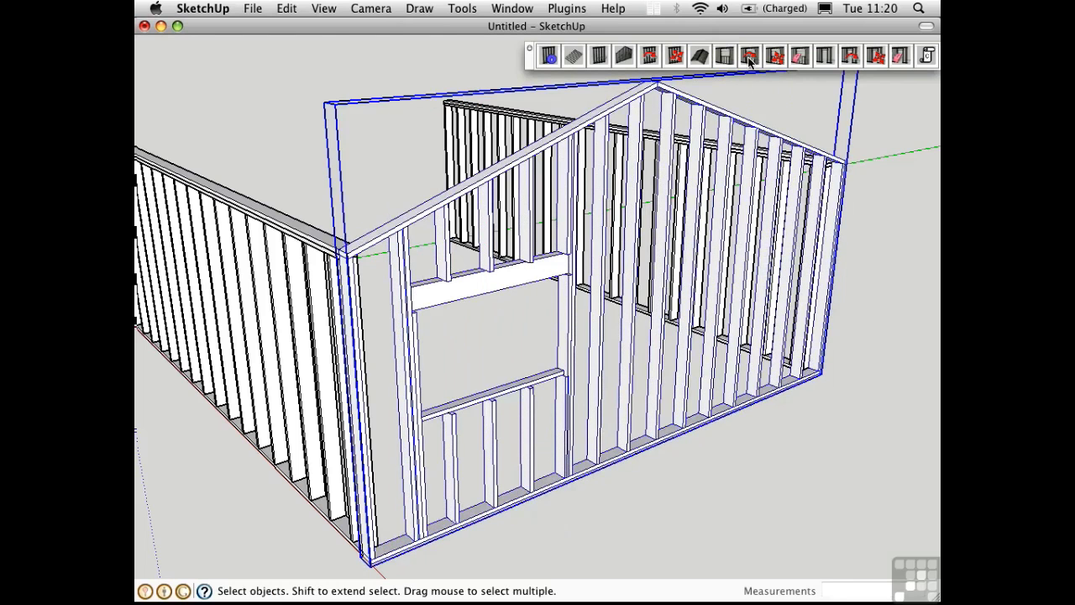
Measure along the gable wall's bottom plate, then orbit to a front-on view
click(774, 56)
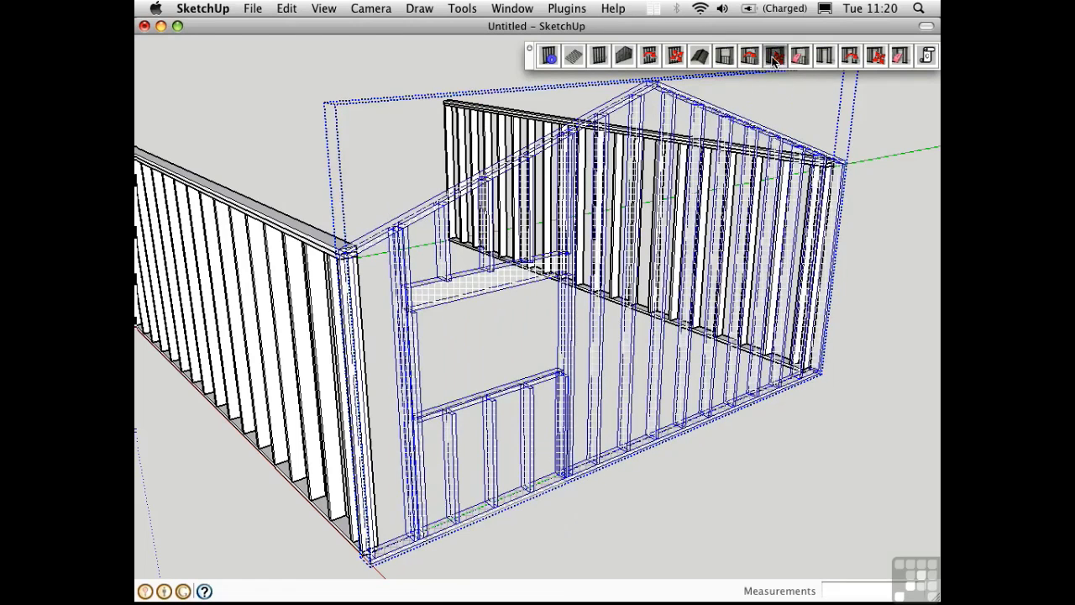
click(483, 519)
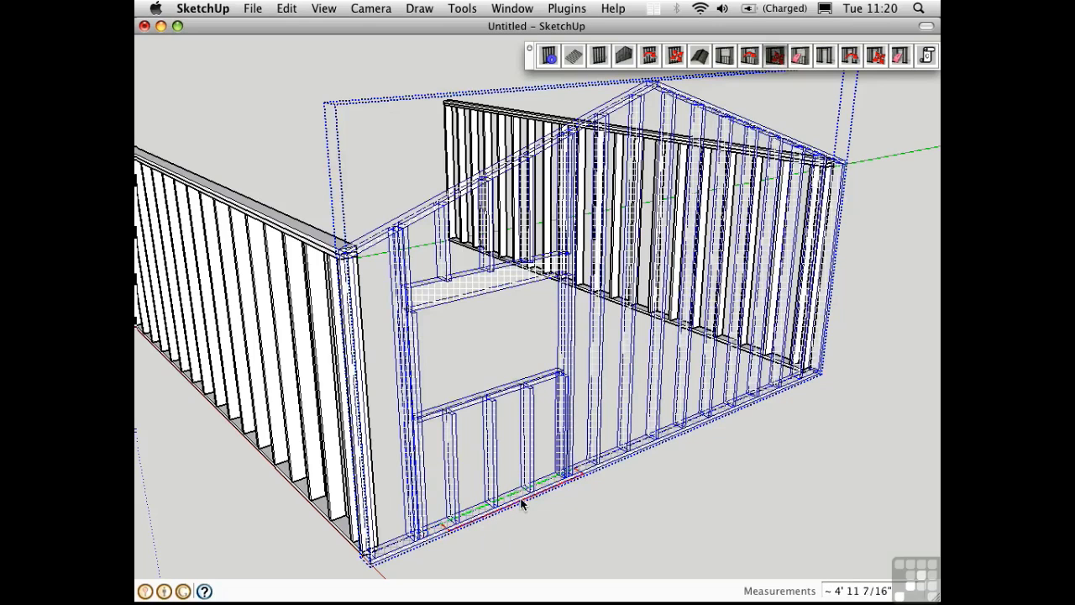
key(space)
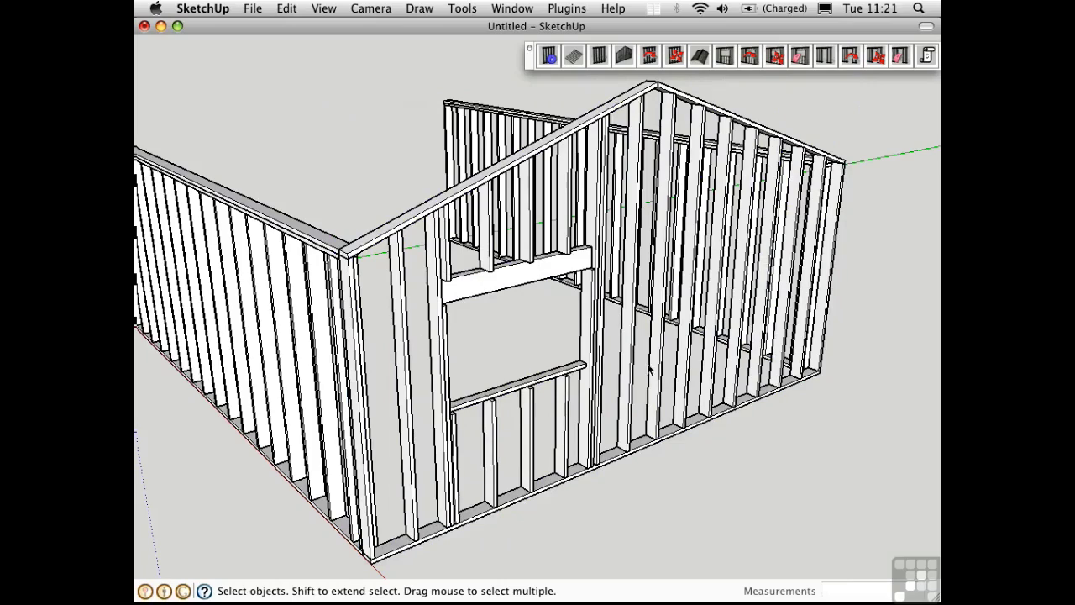
middle_drag(635, 353, 485, 309)
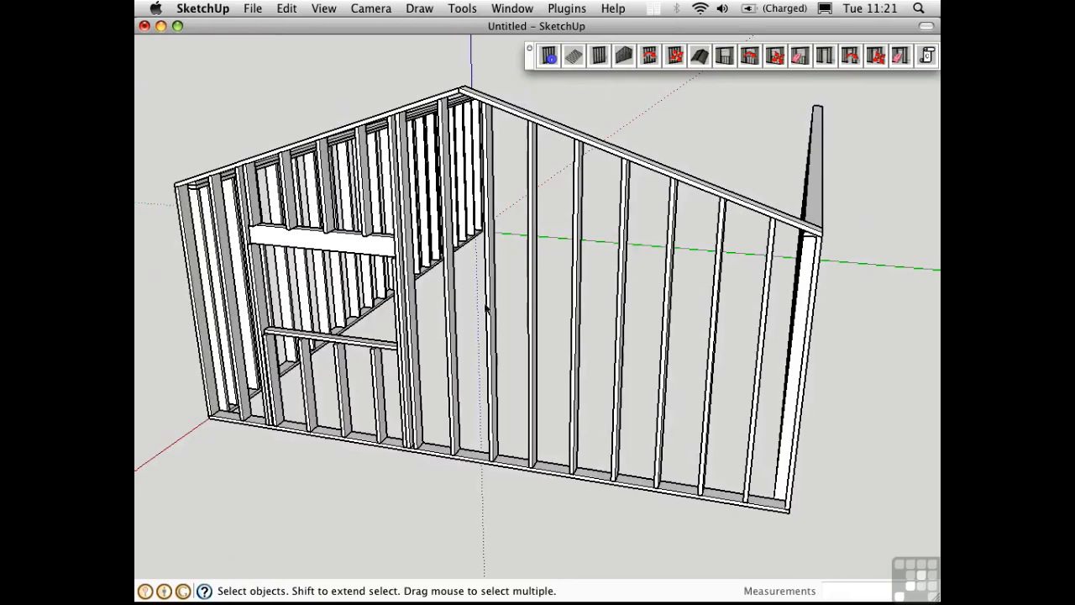
Add a door opening with default Door Properties to the gable wall's bottom plate
click(578, 410)
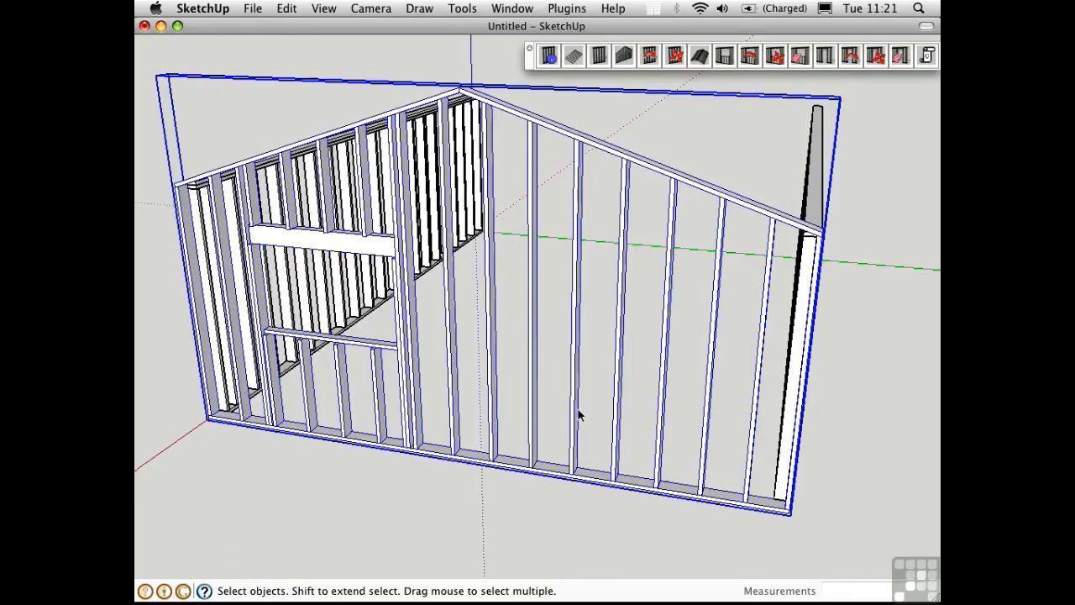
click(825, 56)
click(574, 286)
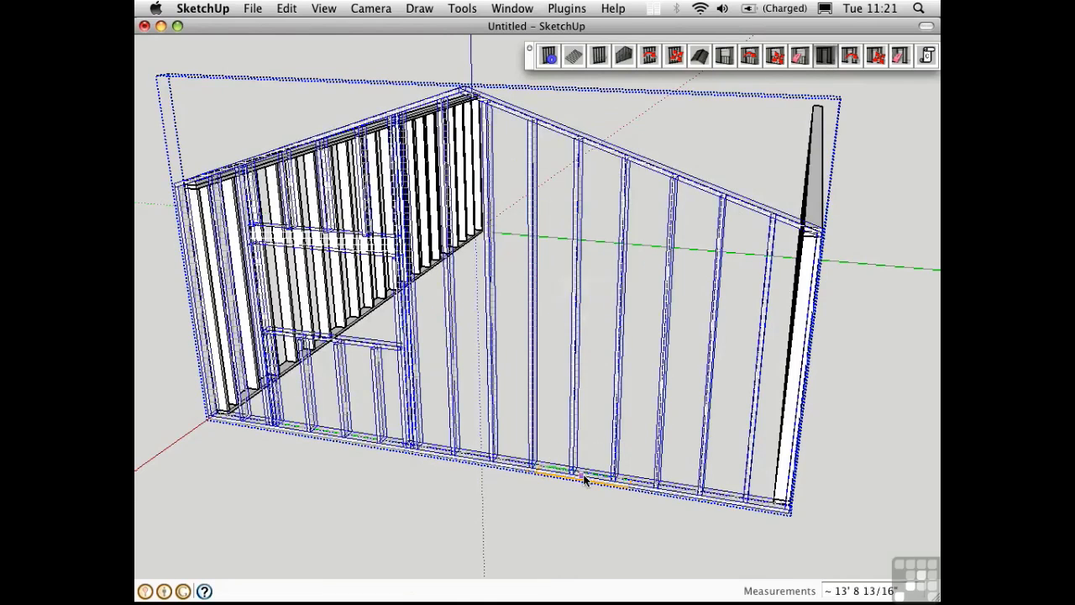
click(588, 484)
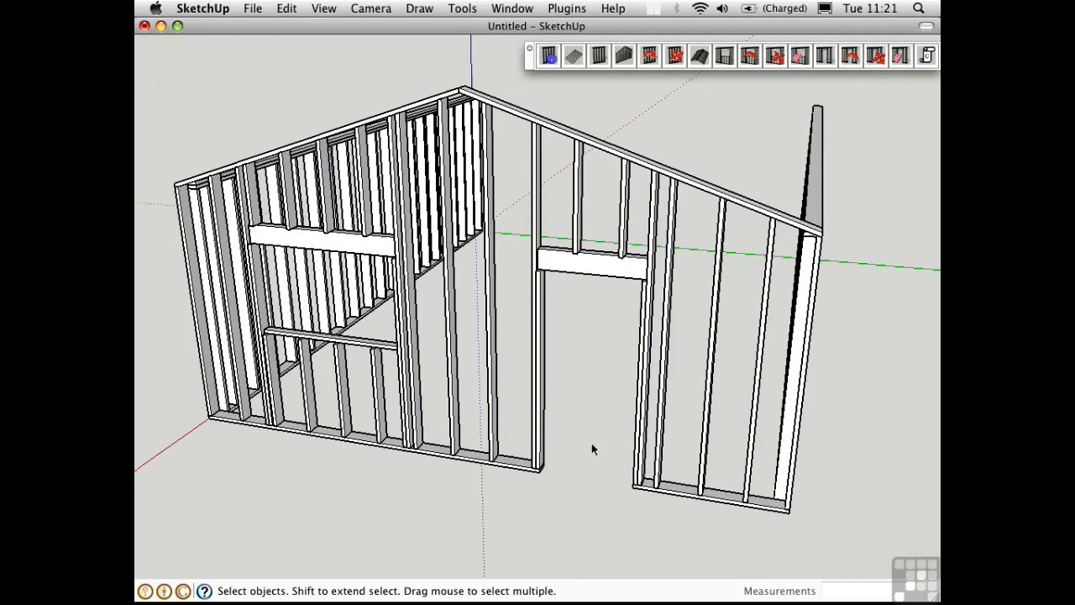
Orbit and zoom to inspect the new door opening and the right-hand wall framing
middle_drag(591, 442, 522, 210)
key(z)
scroll(564, 366, down, 3)
middle_drag(532, 140, 610, 221)
scroll(493, 220, up, 3)
middle_drag(493, 221, 500, 262)
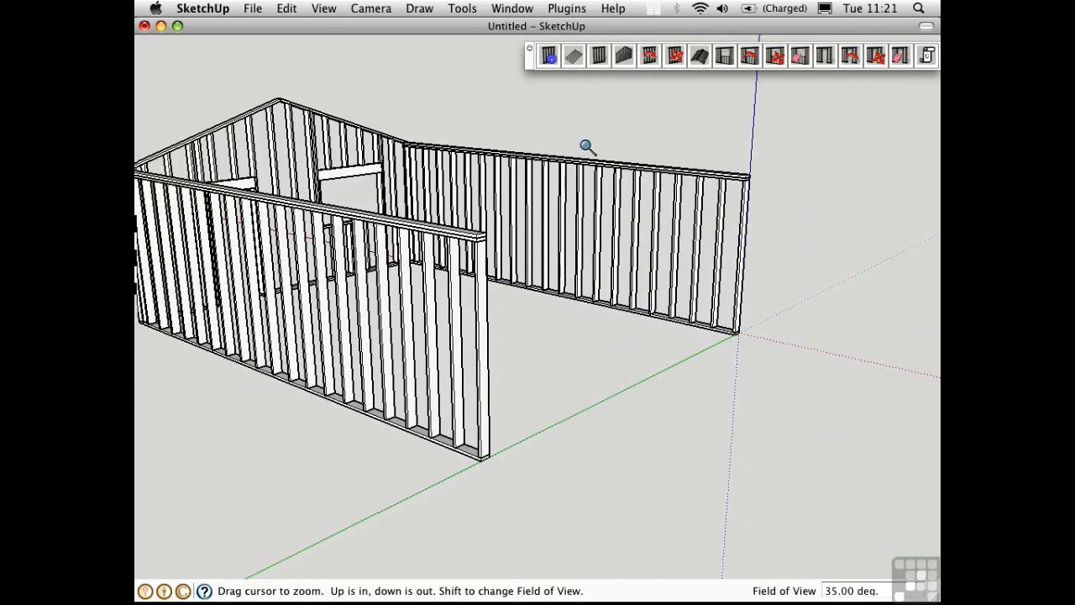
Draw a gable-type wall from the front wall's end to the back wall's end
click(623, 56)
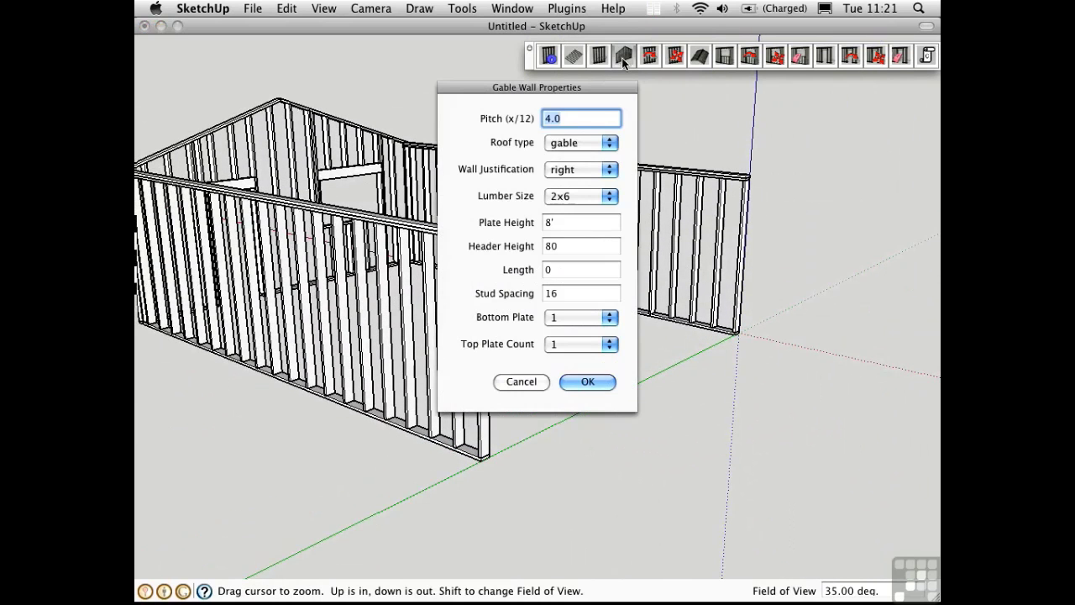
click(585, 145)
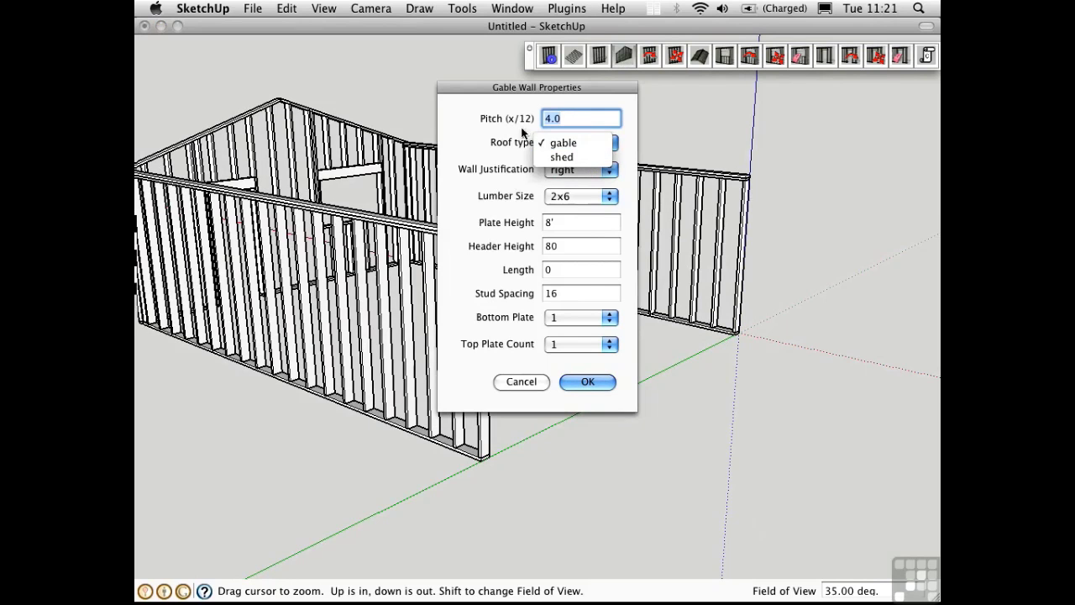
click(474, 135)
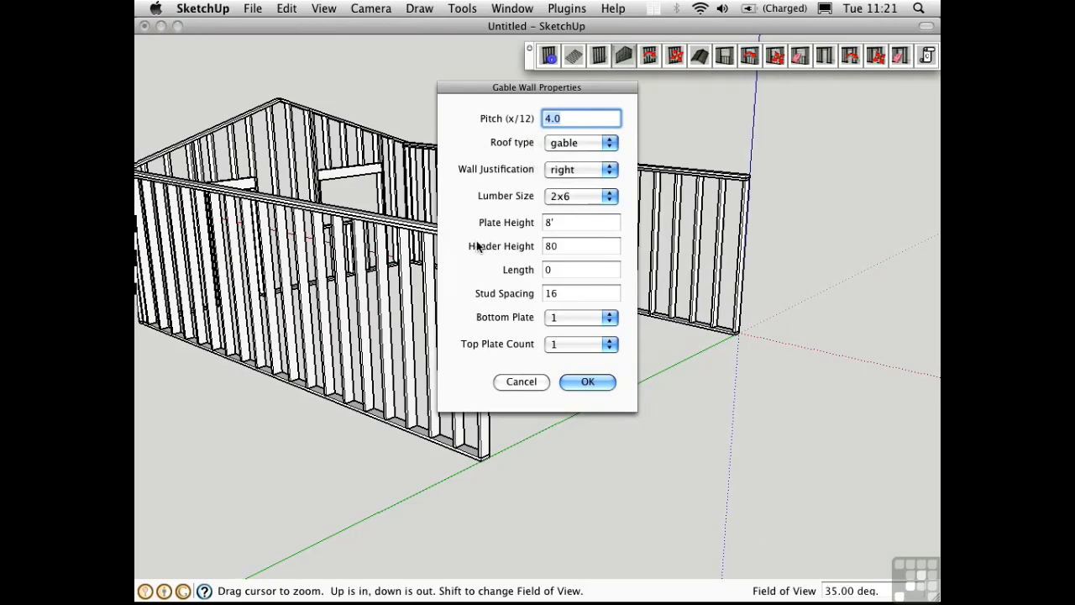
click(578, 383)
click(482, 462)
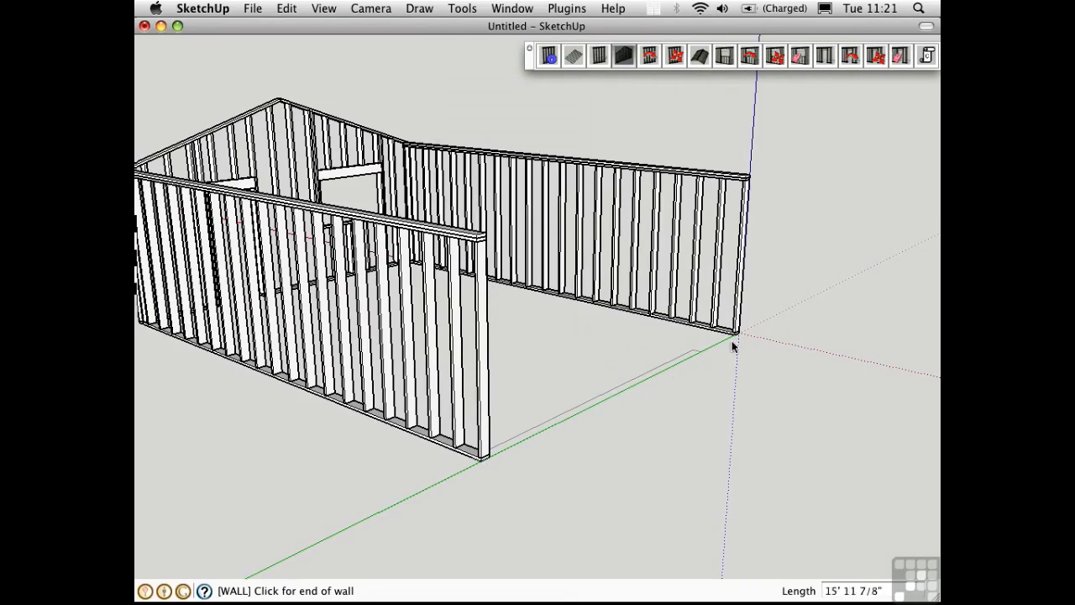
click(740, 334)
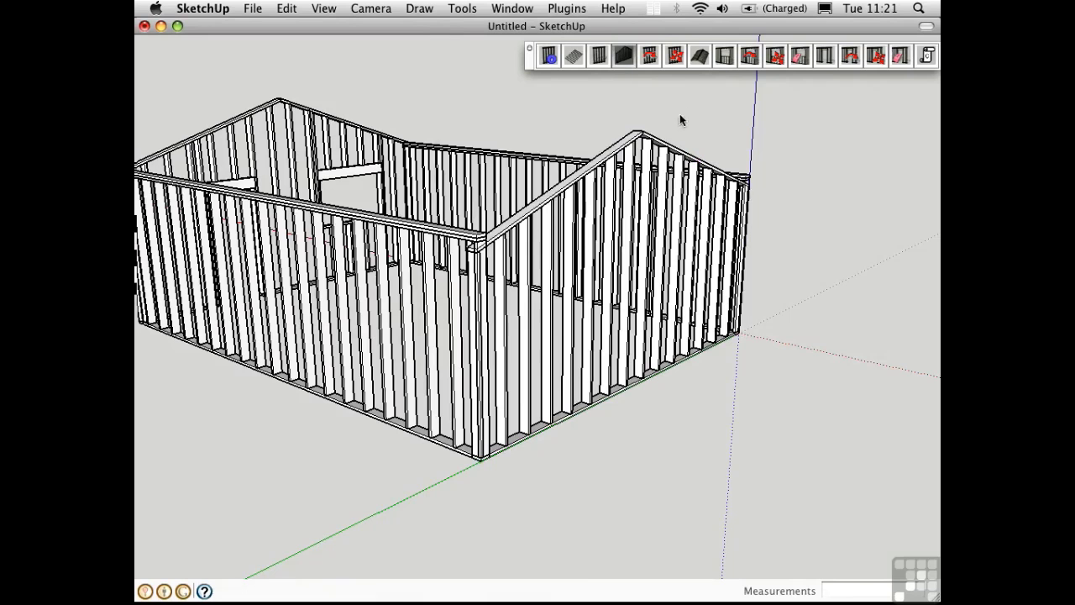
Edit the new gable wall to left justification and an 8'6 plate height
click(651, 61)
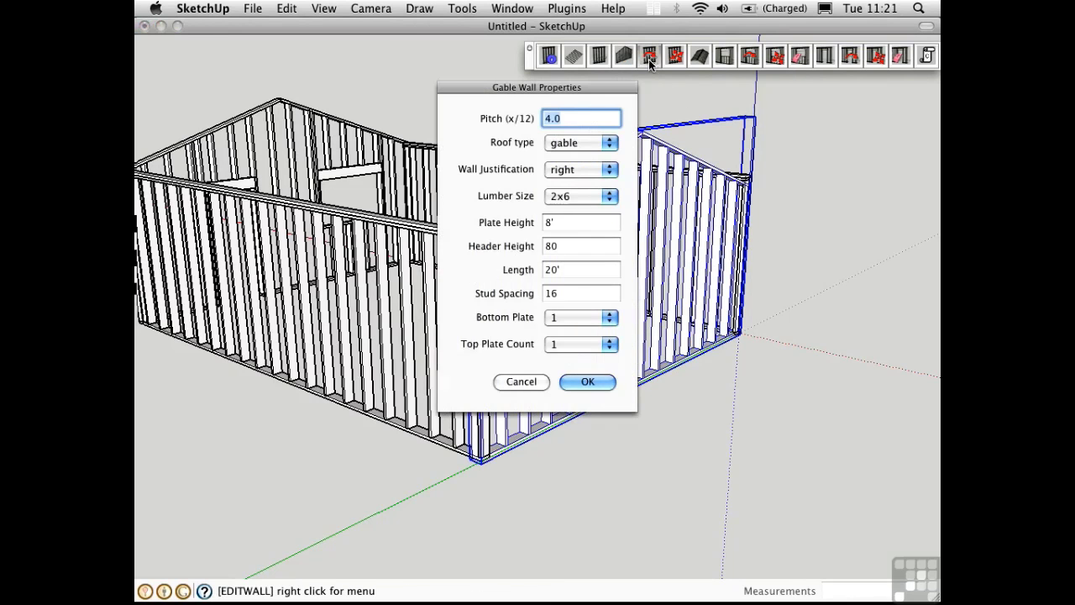
click(562, 172)
click(559, 142)
click(566, 220)
text(6)
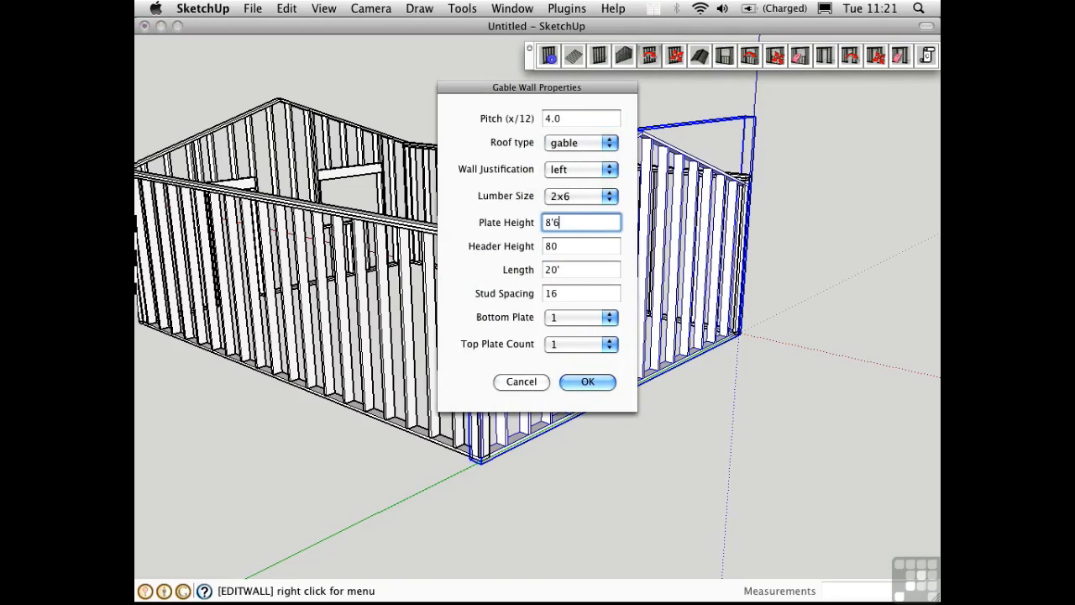
click(577, 381)
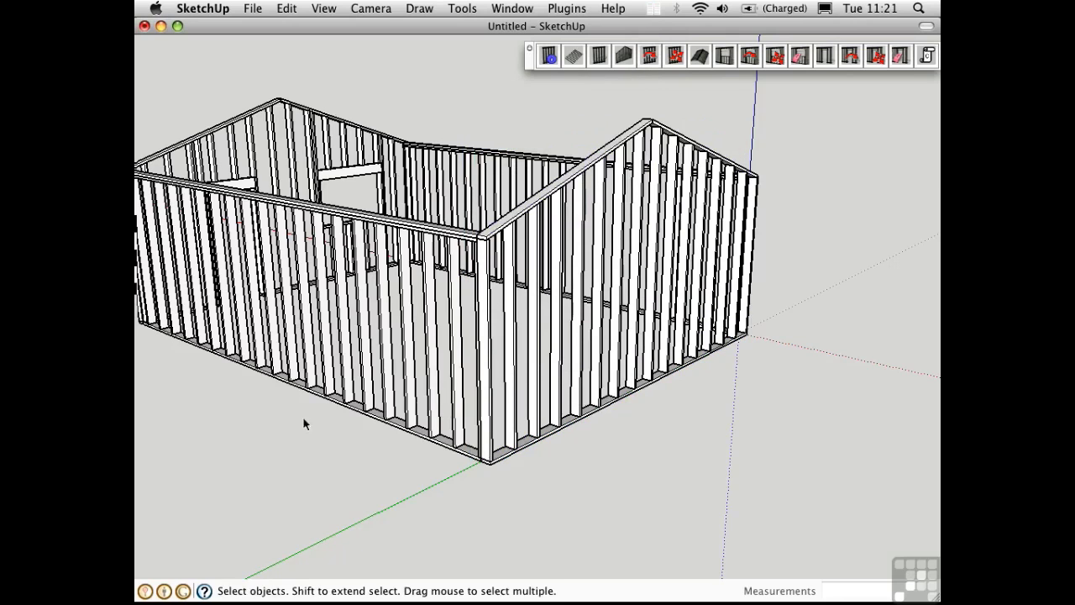
middle_drag(401, 312, 500, 386)
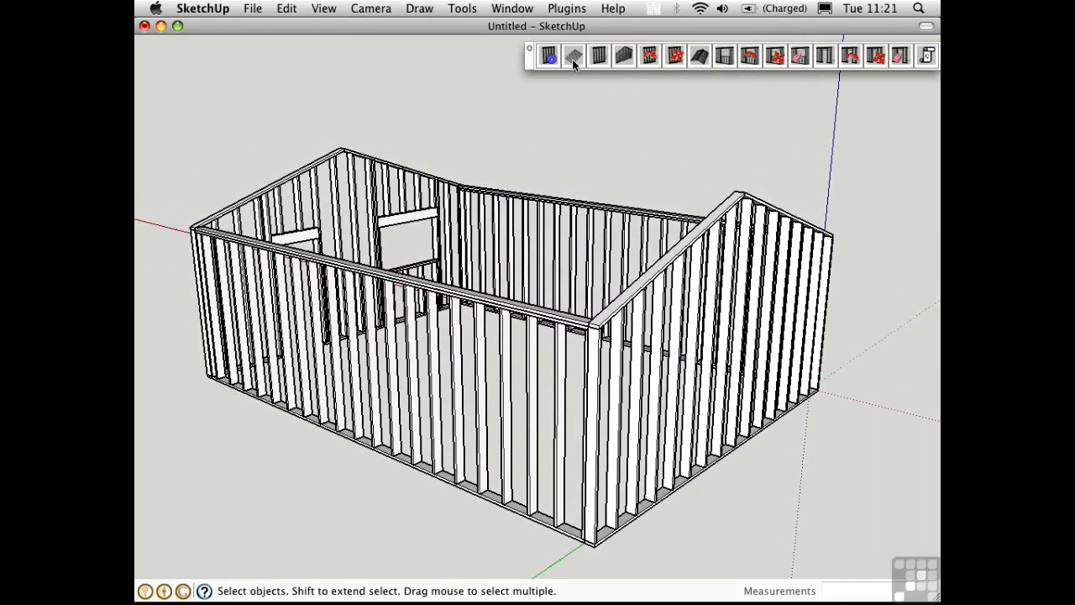
Place the gable roof by picking both front wall-top corners and a back corner
click(698, 56)
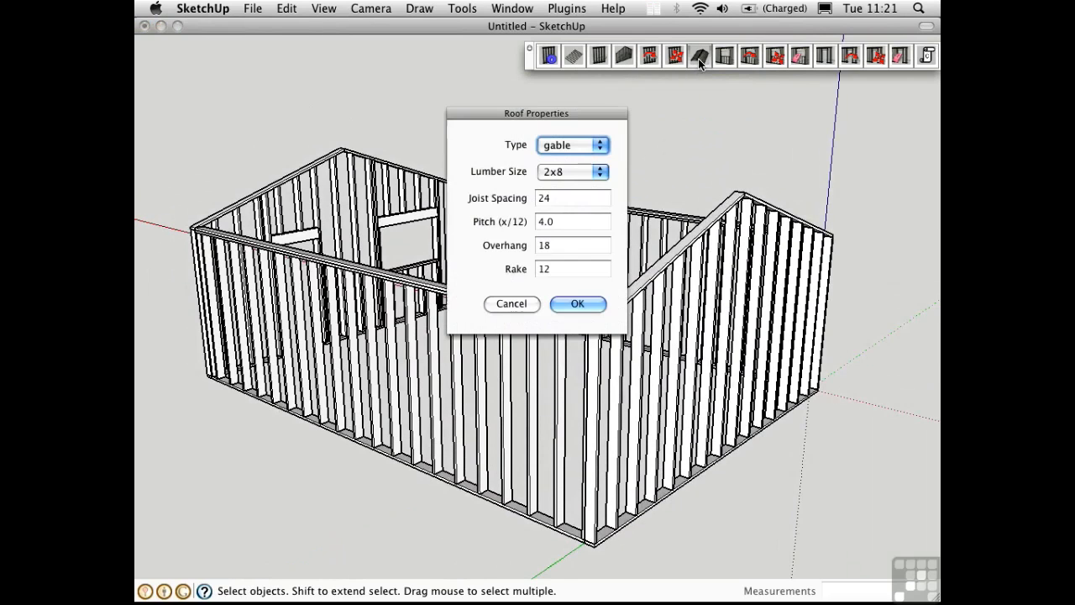
click(557, 151)
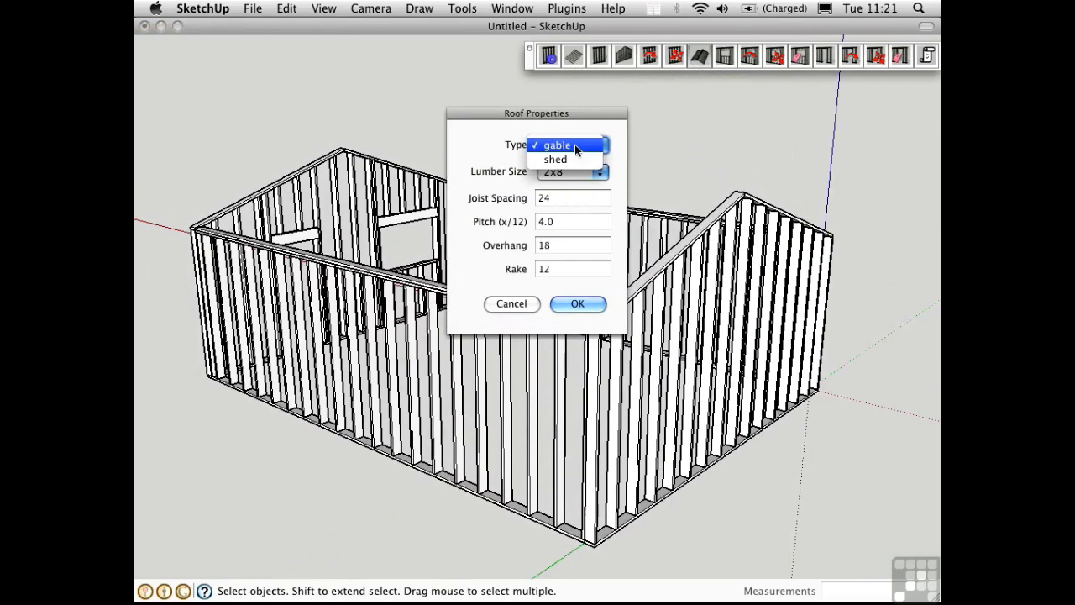
click(571, 144)
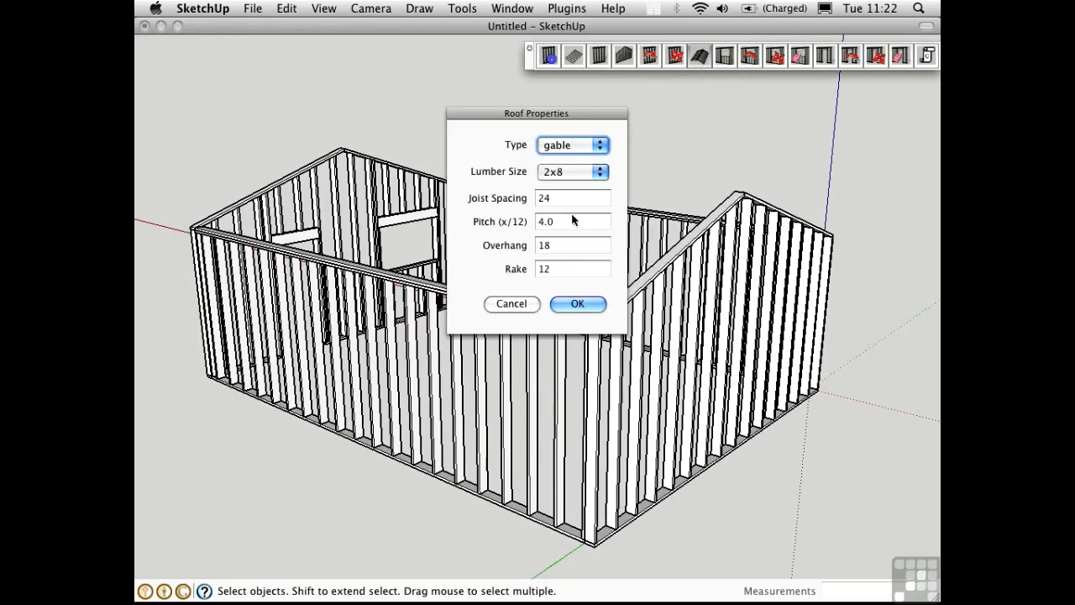
click(578, 303)
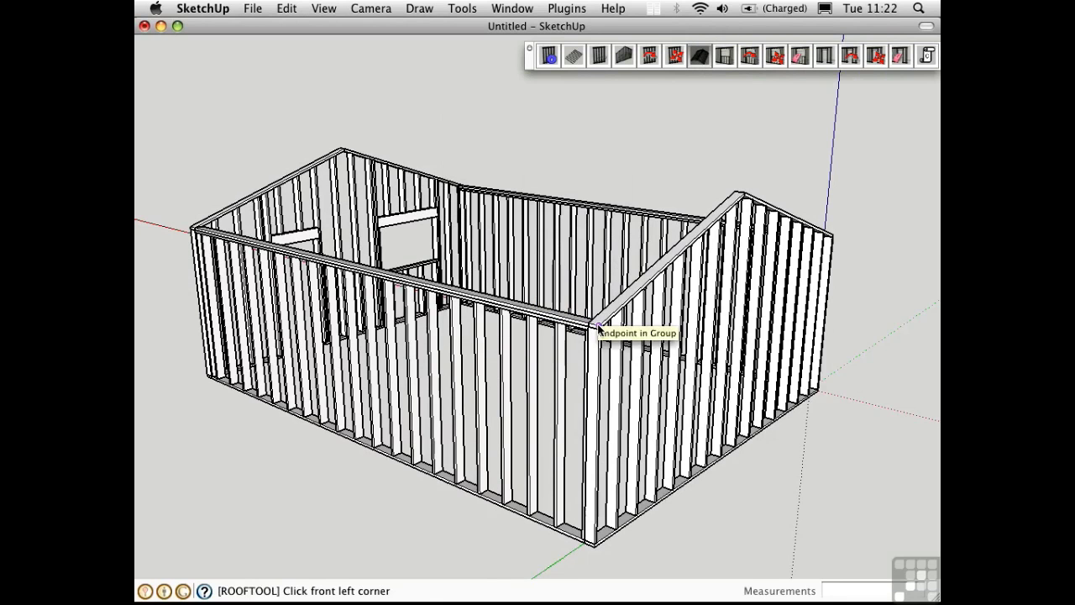
click(599, 325)
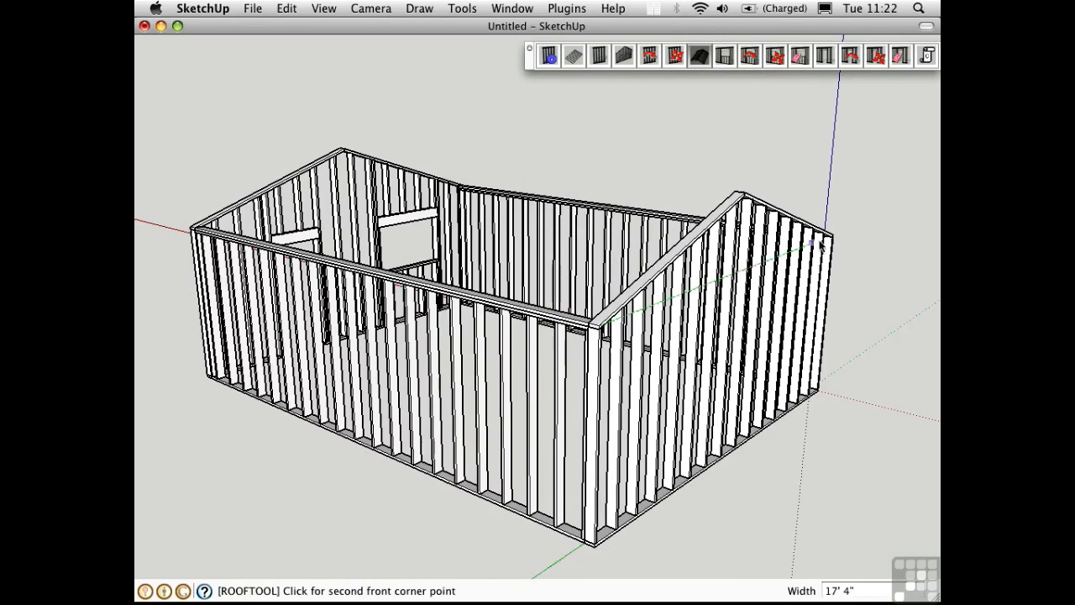
middle_drag(689, 270, 598, 329)
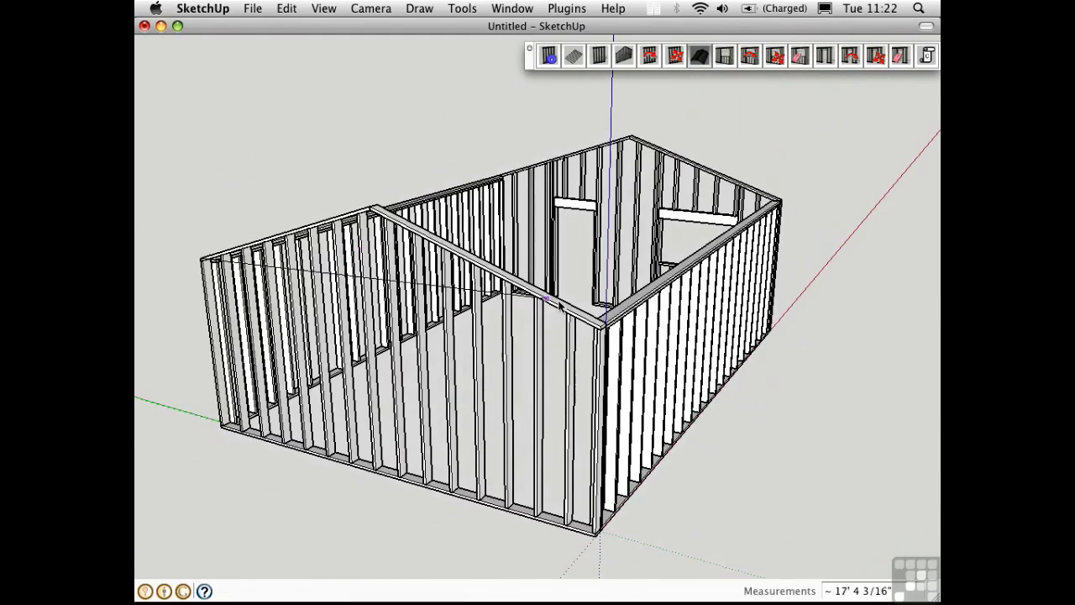
click(601, 329)
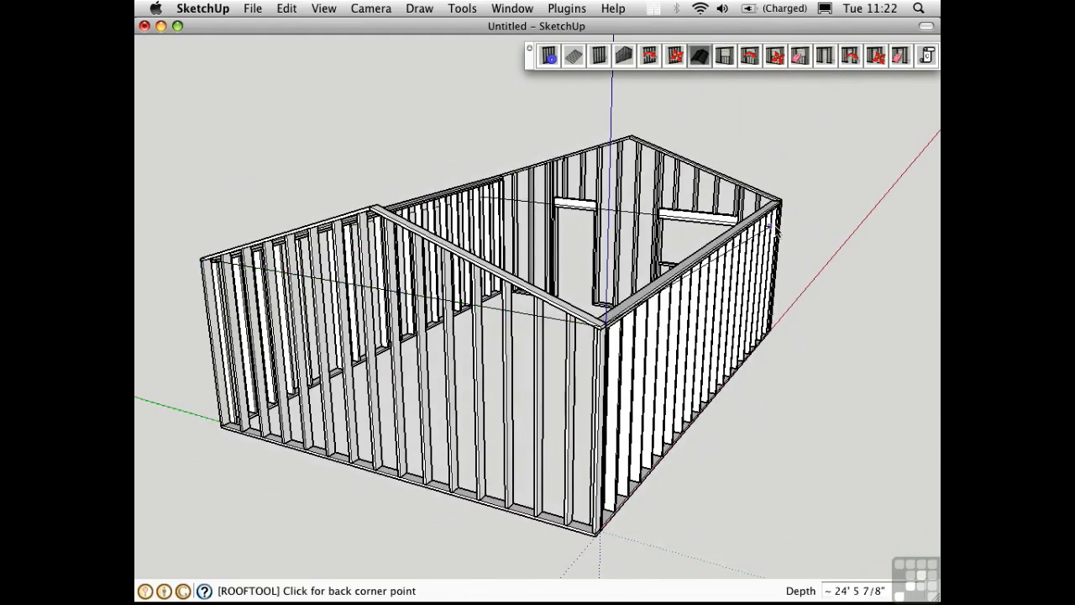
middle_drag(655, 252, 420, 239)
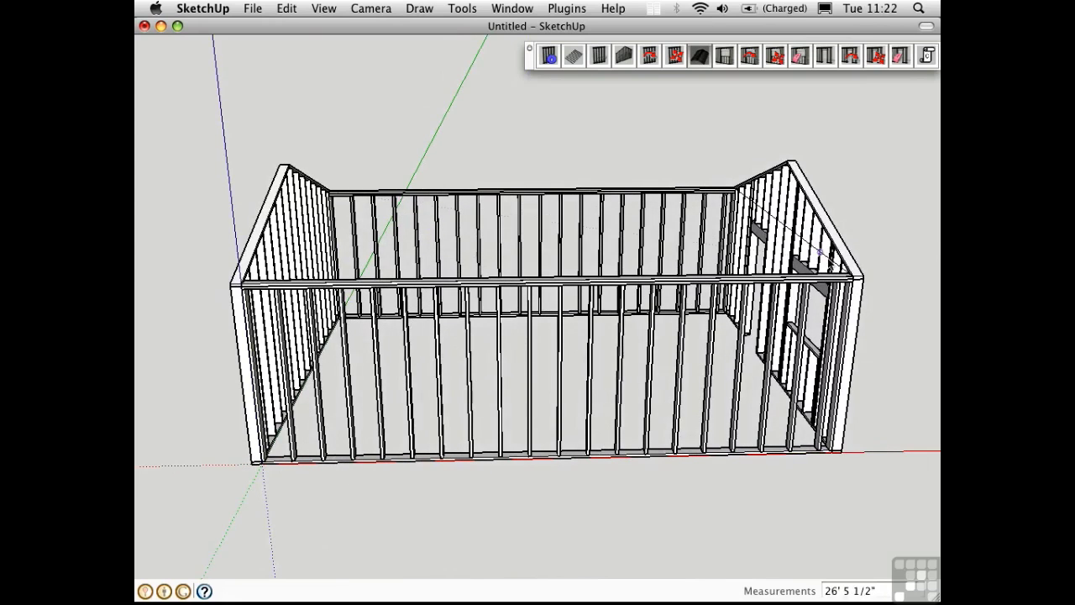
click(865, 278)
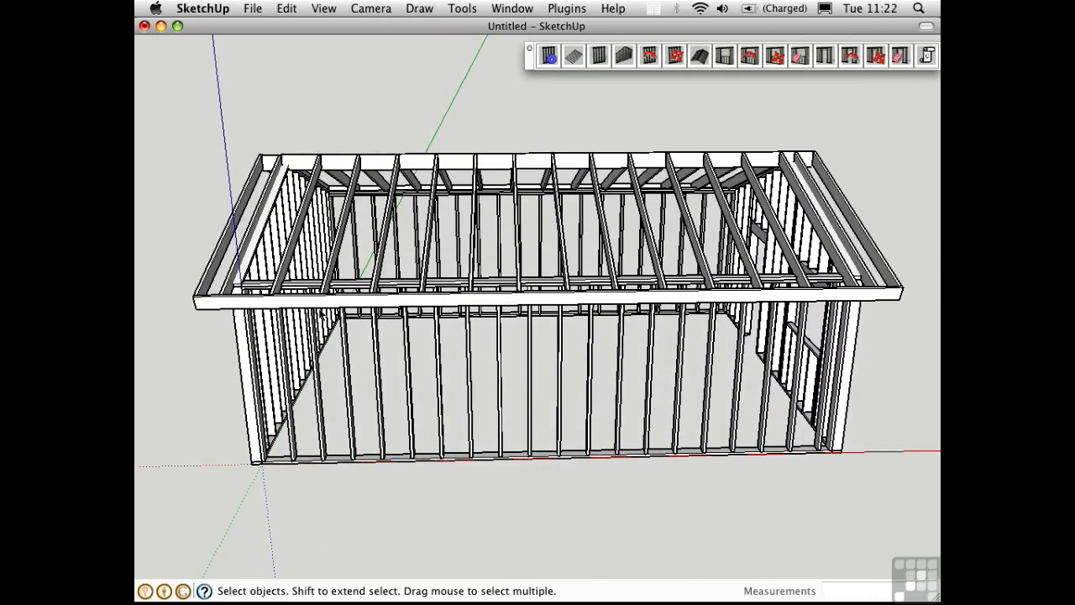
middle_drag(239, 310, 552, 354)
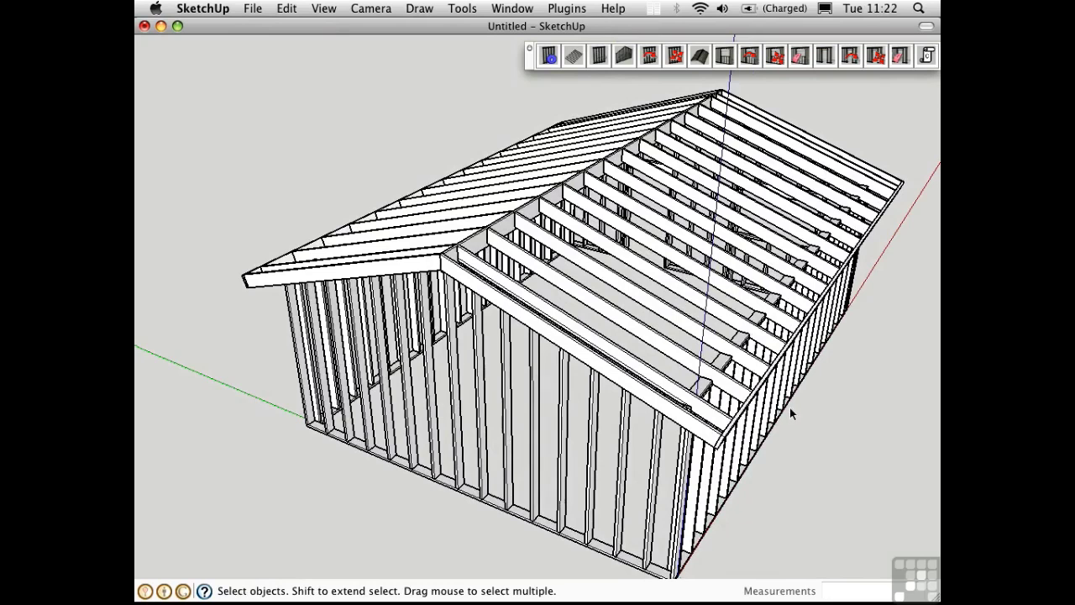